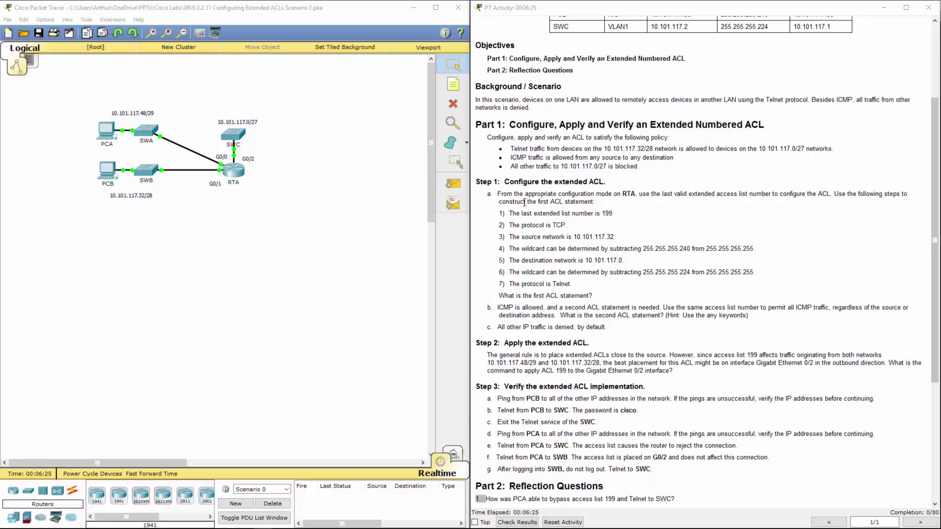
# Read the Telnet policy line in the activity instructions
pyautogui.click(646, 139)
pyautogui.scroll(3, 646, 139)
pyautogui.scroll(-4, 646, 140)
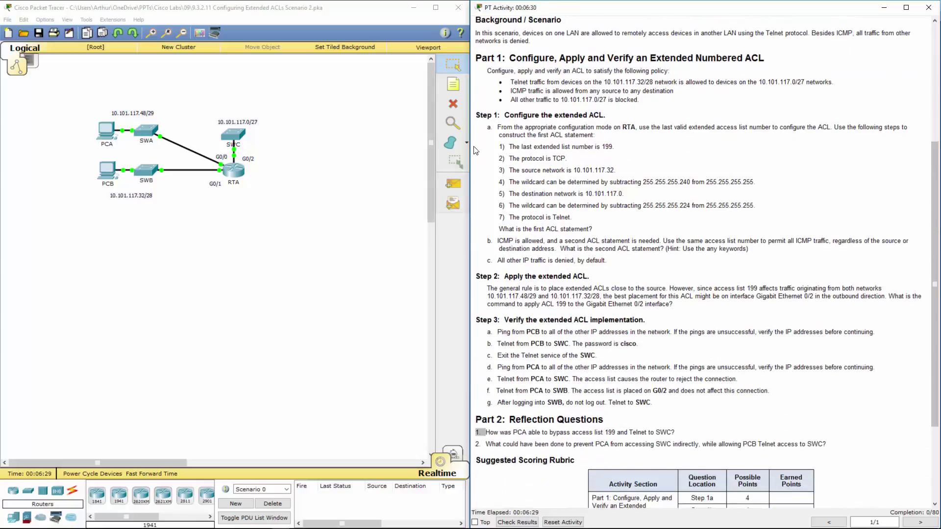
pyautogui.moveTo(512, 81); pyautogui.dragTo(604, 82)
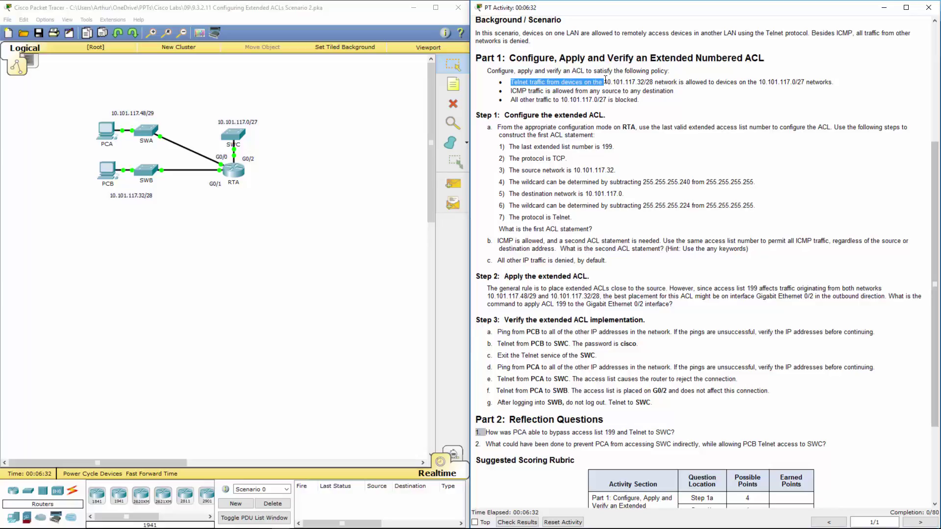
pyautogui.click(526, 82)
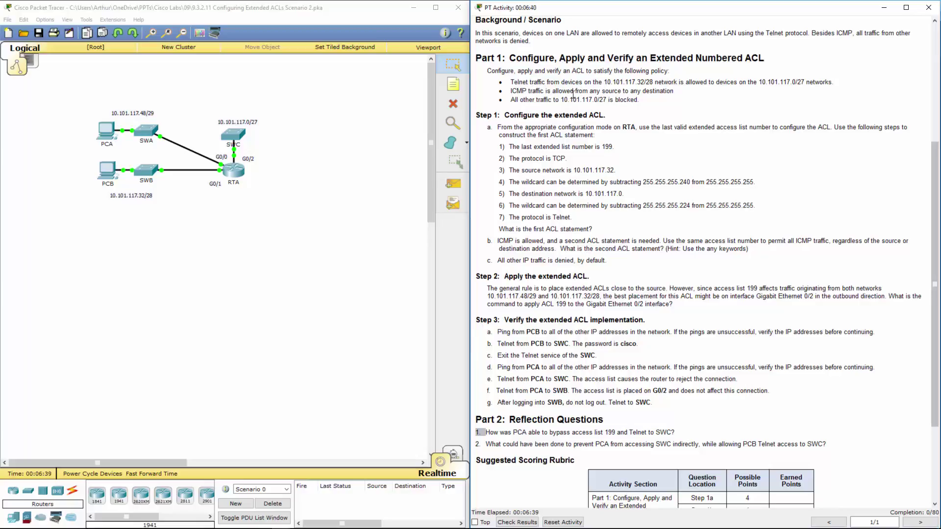
pyautogui.click(185, 216)
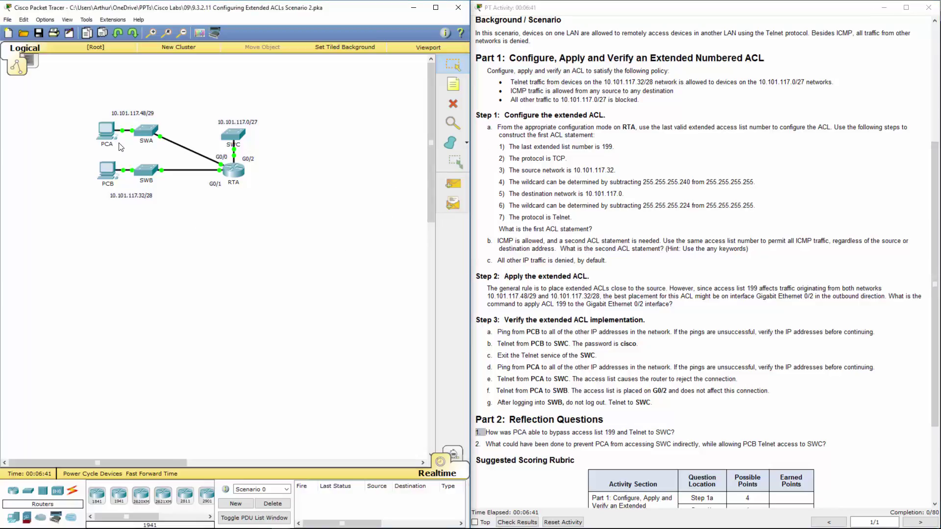
# Open PCA's Desktop Command Prompt and position its window
pyautogui.click(108, 136)
pyautogui.moveTo(509, 139); pyautogui.dragTo(319, 185)
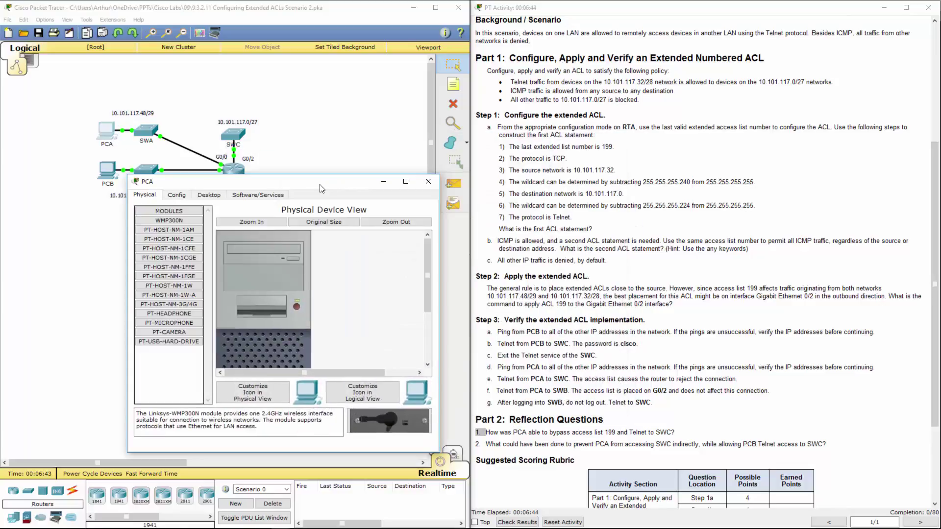
pyautogui.click(216, 196)
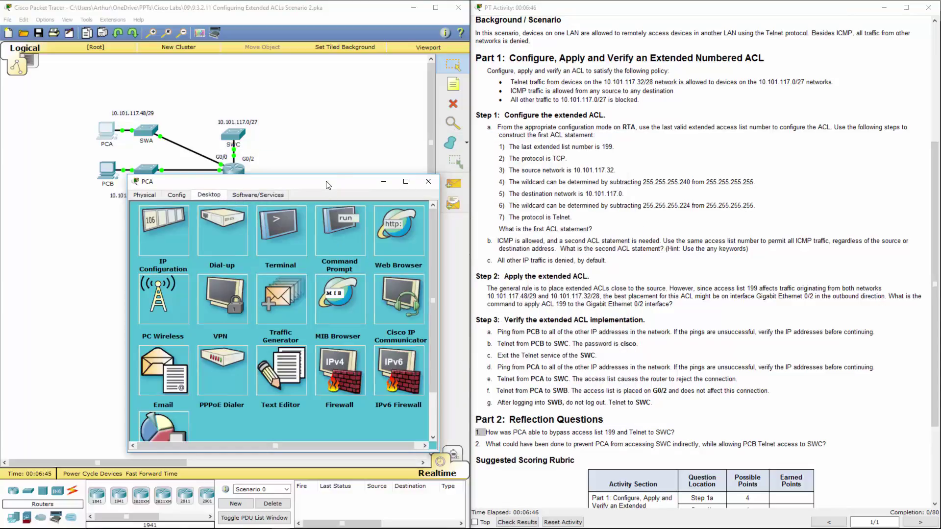
pyautogui.click(330, 232)
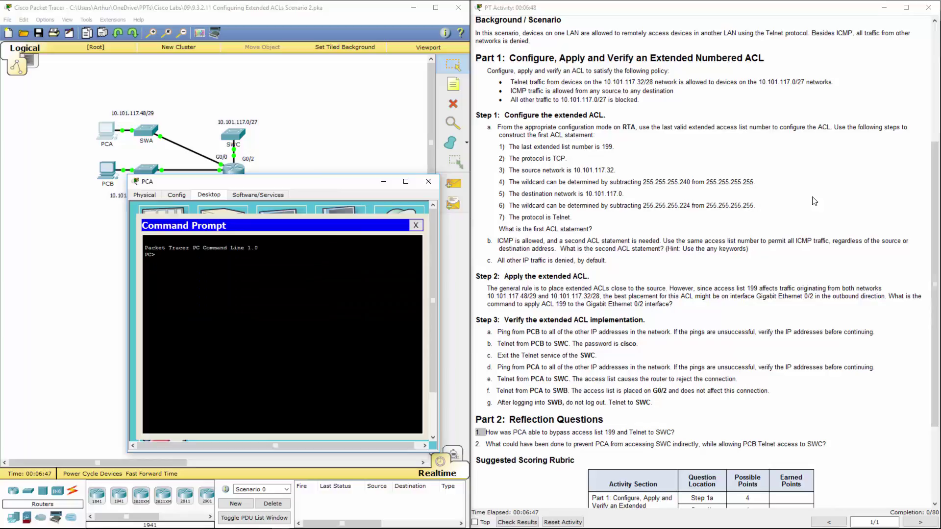
pyautogui.scroll(5, 701, 264)
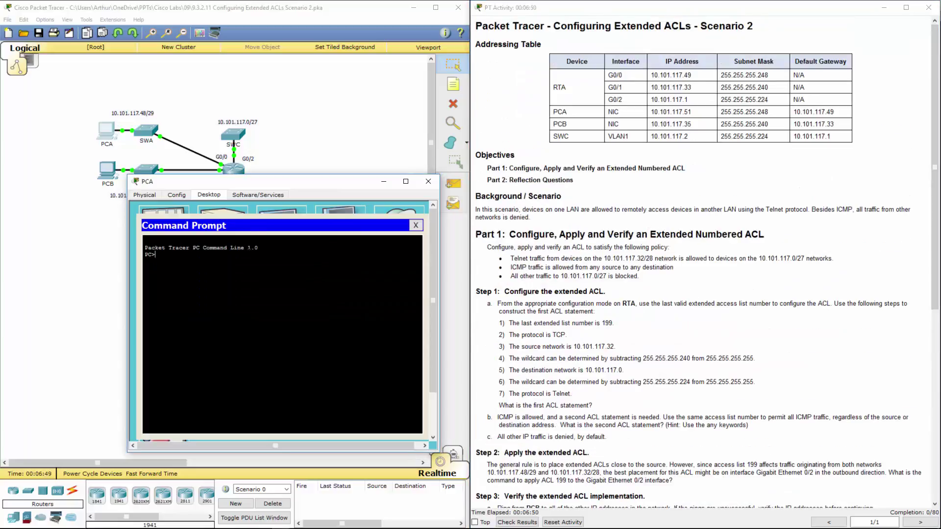
pyautogui.moveTo(309, 183); pyautogui.dragTo(297, 232)
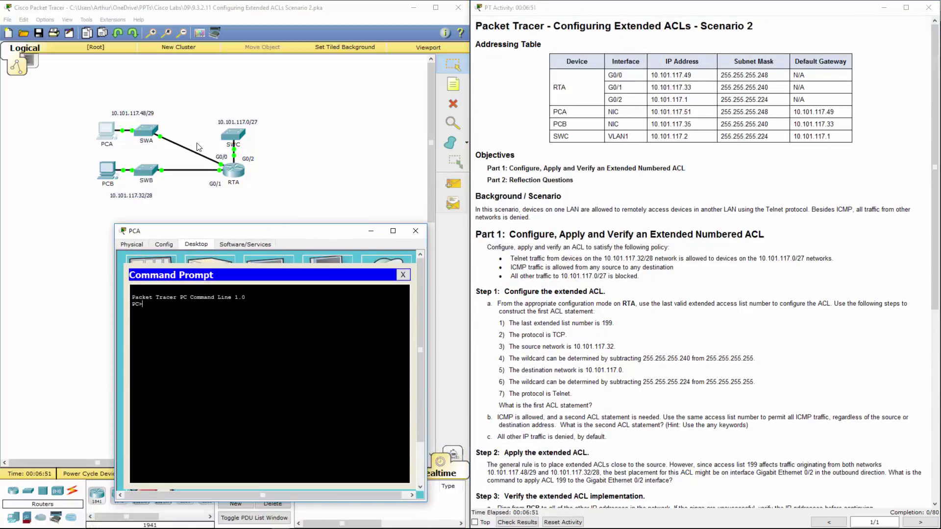
# From PCA, ping 10.101.117.49, 10.101.117.33 and 10.101.117.1
pyautogui.write('ping')
pyautogui.write('10.101.117.49')
pyautogui.press('Return')
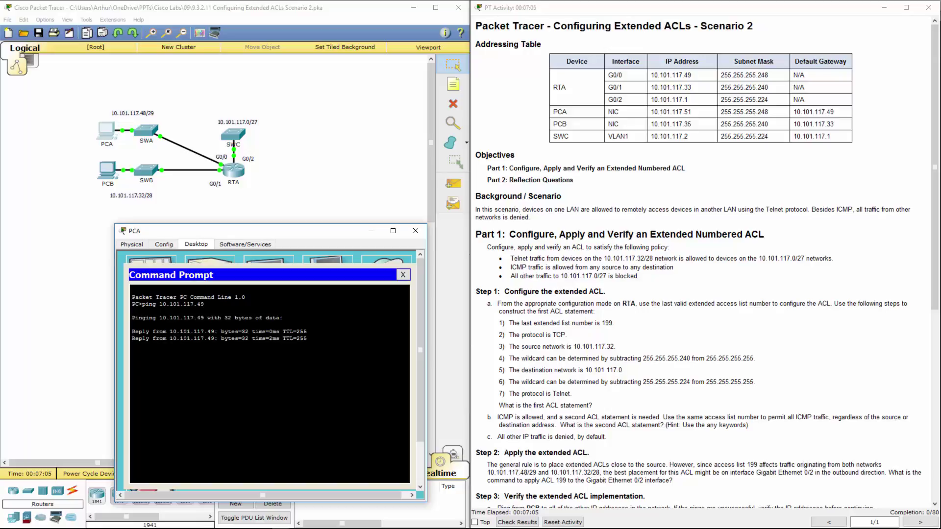
pyautogui.hotkey('ctrl', 'c')
pyautogui.press('Up')
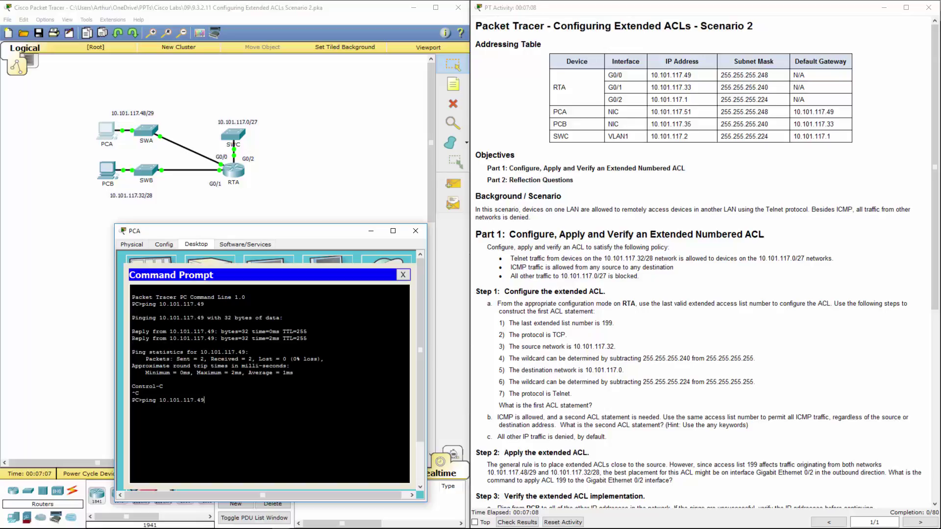
pyautogui.press('BackSpace')
pyautogui.press('BackSpace')
pyautogui.write('33')
pyautogui.press('Return')
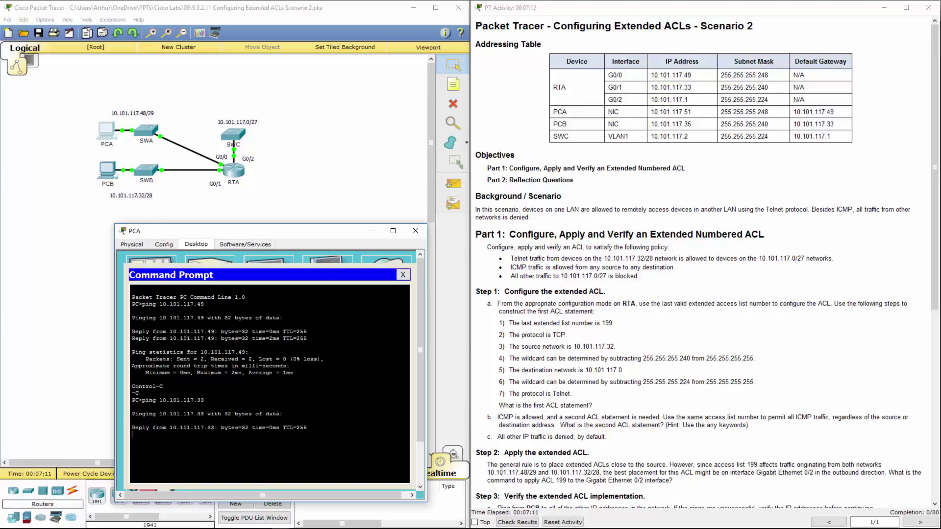
pyautogui.hotkey('ctrl', 'c')
pyautogui.press('Up')
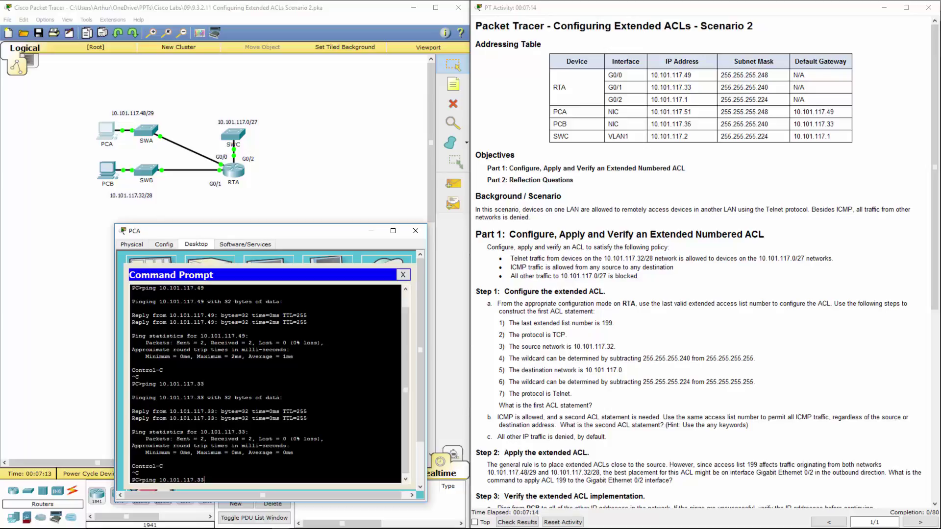
pyautogui.press('BackSpace')
pyautogui.press('BackSpace')
pyautogui.write('1')
pyautogui.press('Return')
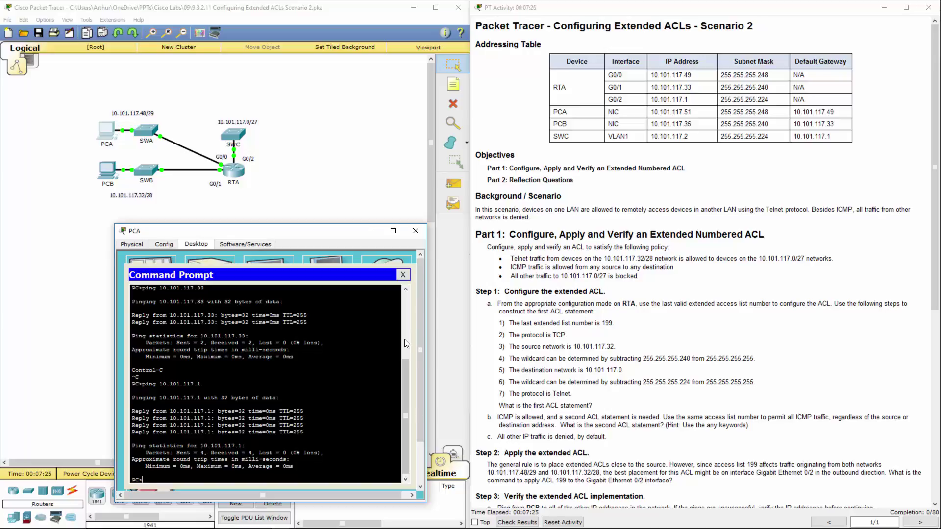
# Attempt a Telnet session from PCA to 10.101.117.1, skipping the password prompts
pyautogui.write('telnet 10.101.117.1')
pyautogui.press('Return')
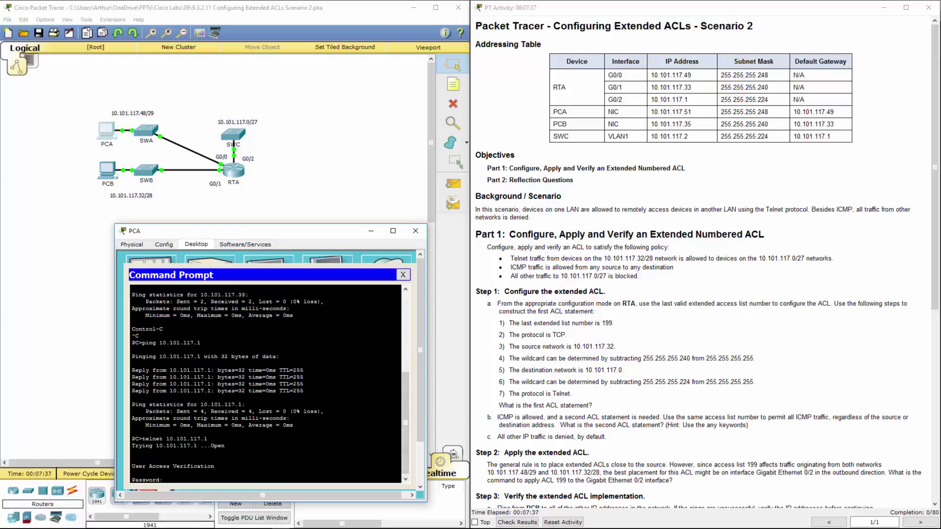
pyautogui.press('Return')
pyautogui.press('Return')
pyautogui.press('Return')
pyautogui.press('Return')
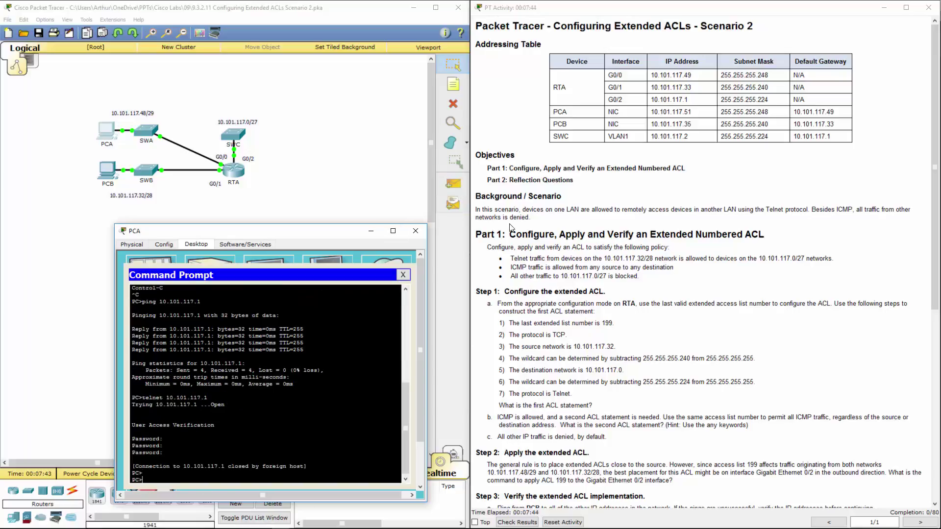
# Close PCA's device window and scroll through the instructions
pyautogui.click(416, 231)
pyautogui.moveTo(512, 247); pyautogui.dragTo(639, 277)
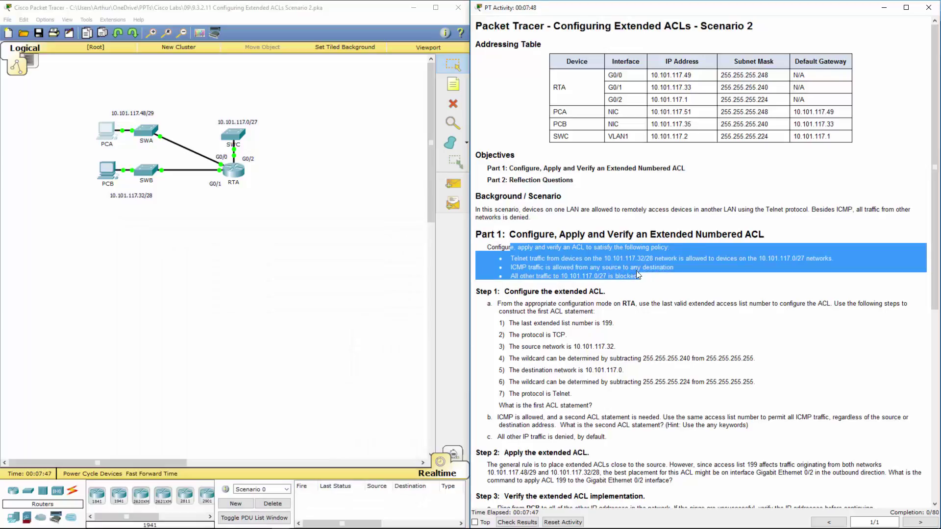
pyautogui.scroll(-5, 622, 257)
pyautogui.scroll(-1, 622, 257)
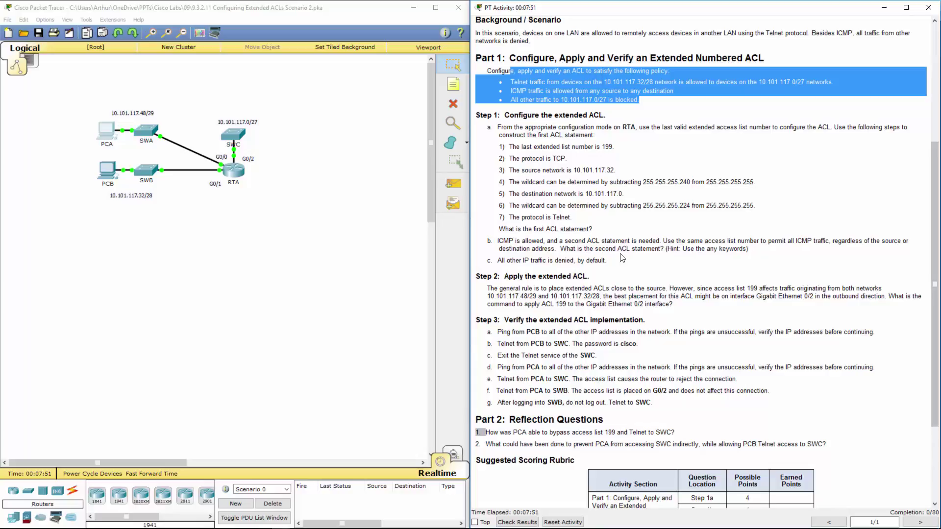
# Open RTA's CLI and enter privileged, then global configuration mode
pyautogui.click(220, 157)
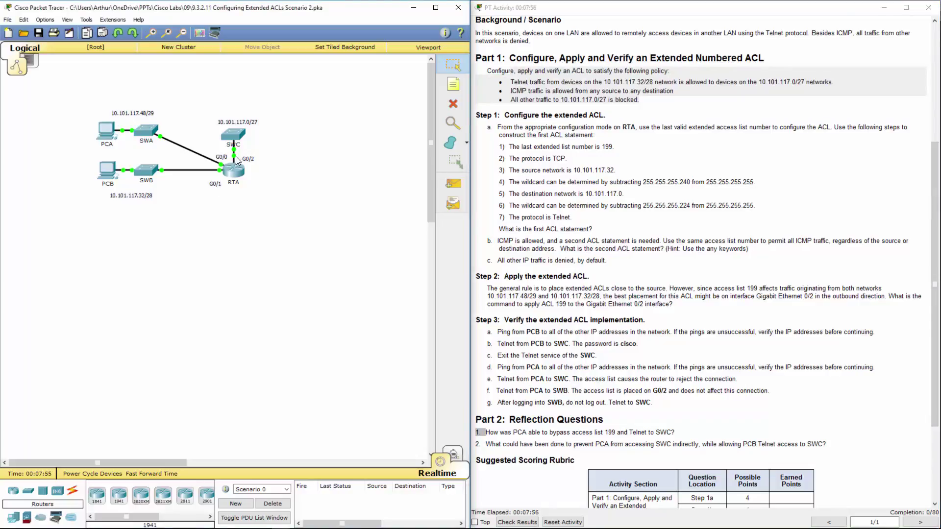
pyautogui.click(237, 169)
pyautogui.moveTo(463, 141); pyautogui.dragTo(323, 166)
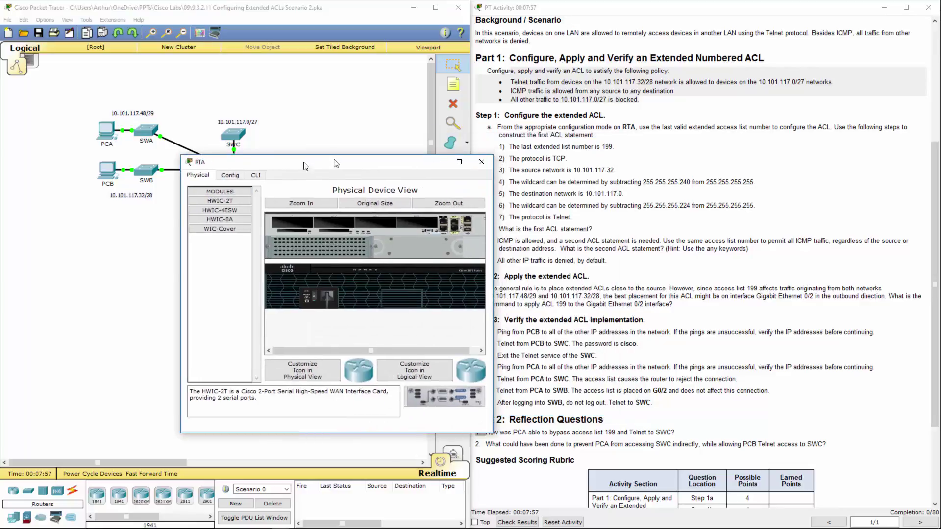
pyautogui.click(247, 175)
pyautogui.press('Return')
pyautogui.press('Return')
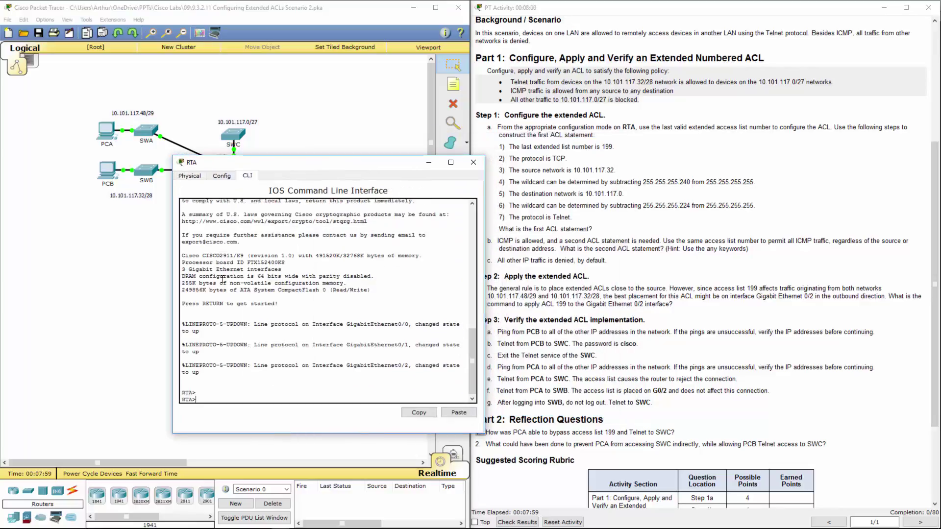
pyautogui.write('en')
pyautogui.press('Return')
pyautogui.write('conf')
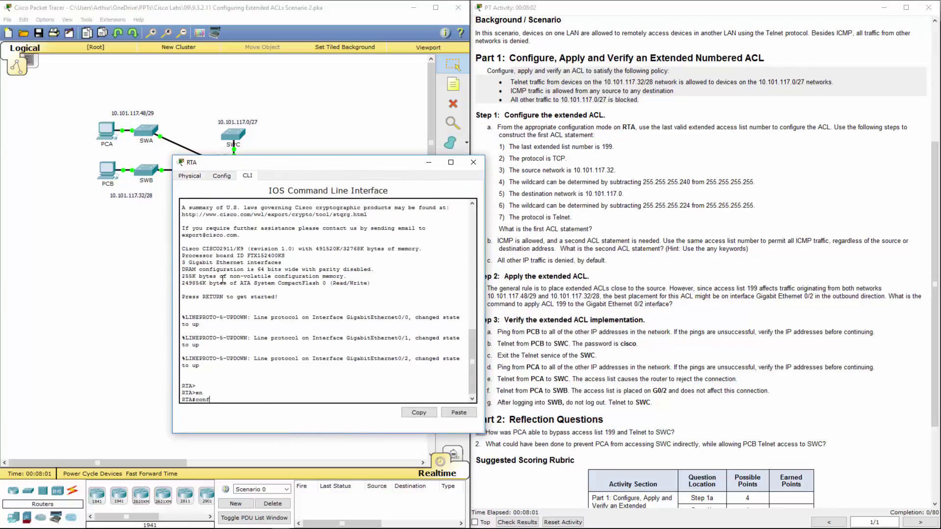
pyautogui.write('ig t')
pyautogui.press('Return')
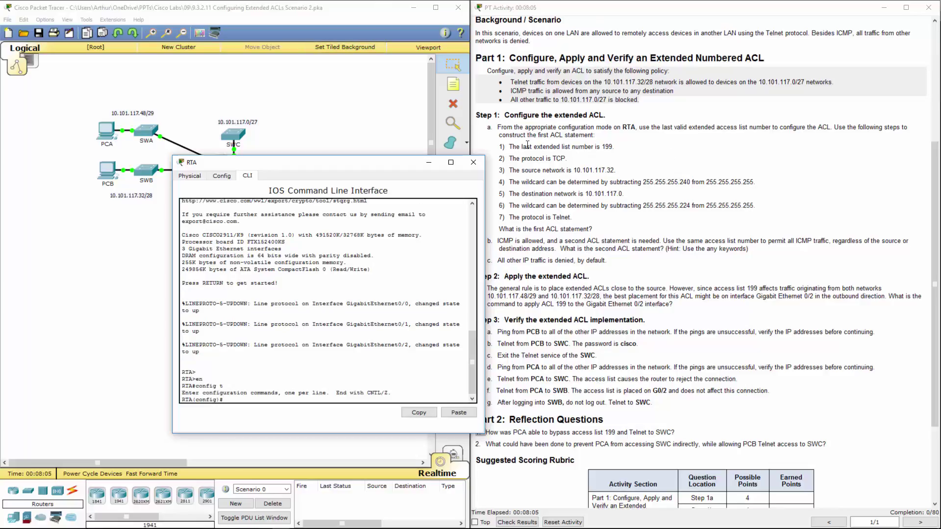
# Start the line access-list 199 permit tcp 10.101.117.32 on RTA
pyautogui.moveTo(538, 146); pyautogui.dragTo(600, 147)
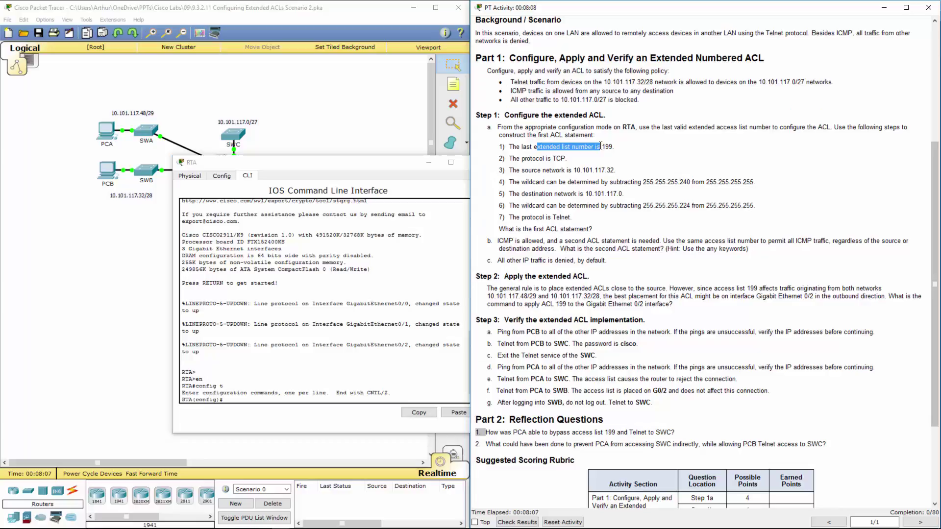
pyautogui.click(236, 399)
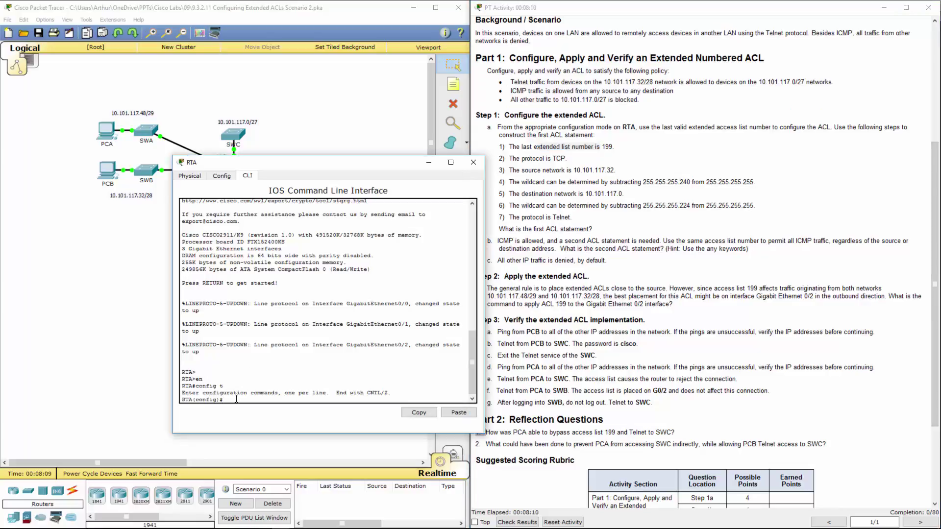
pyautogui.write('acc')
pyautogui.press('Tab')
pyautogui.write('199')
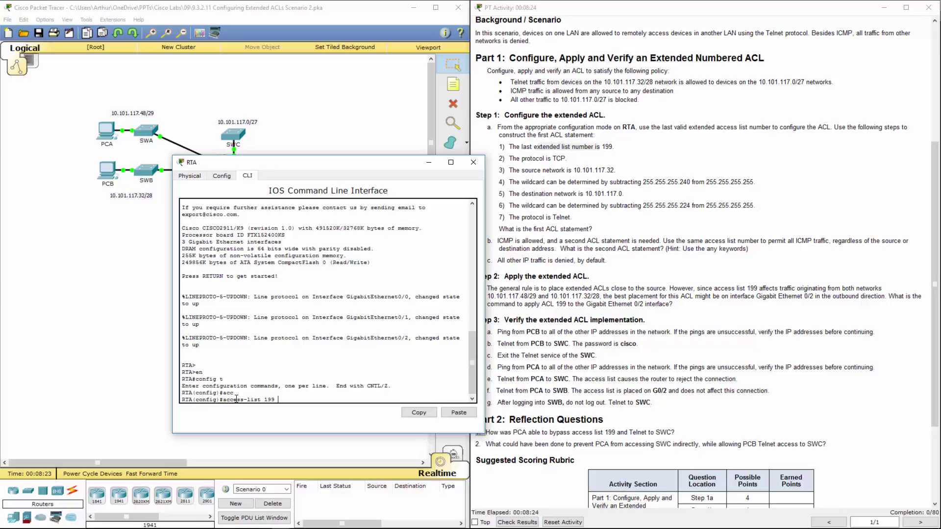
pyautogui.write('per')
pyautogui.press('Tab')
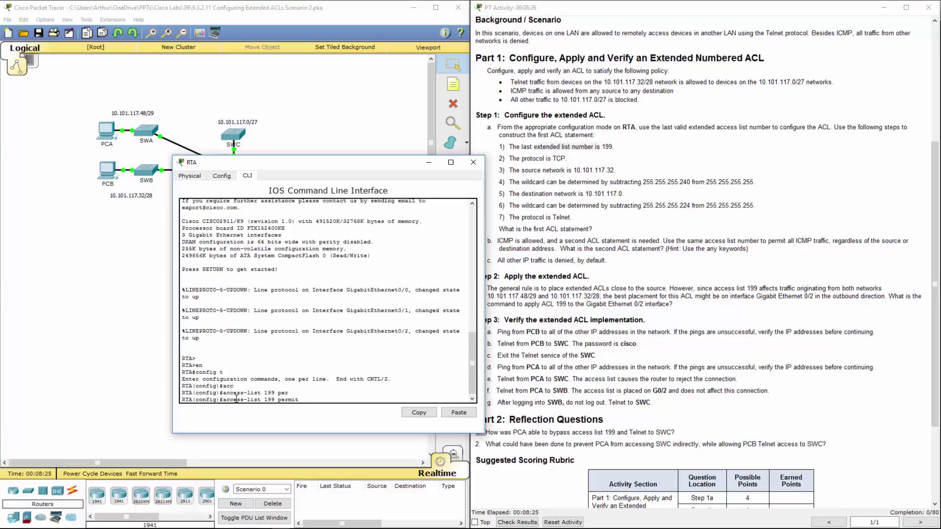
pyautogui.write('tcp 10.101.117.32')
# In Notepad, write mask 11111111.11111111.11111111.11110000 and its wildcard 0.0.0.15
pyautogui.write('0.0.')
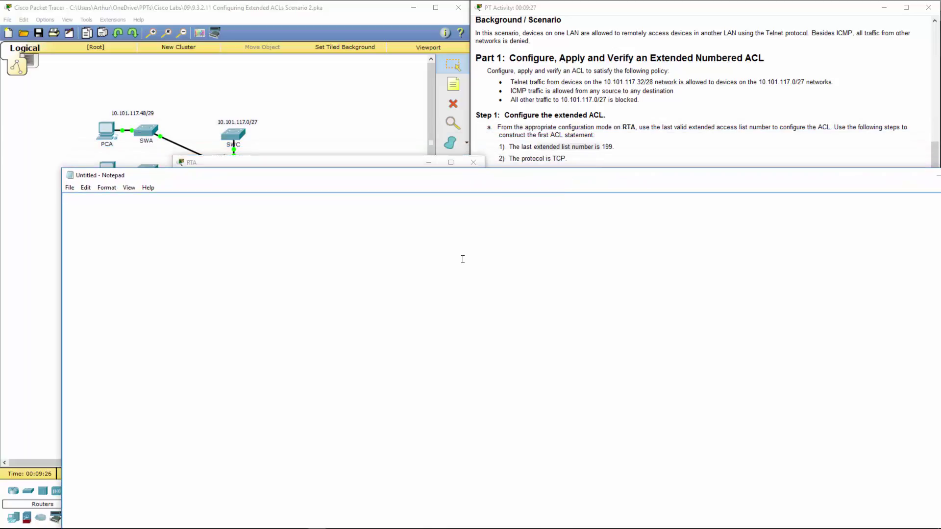
pyautogui.write('1111000011111111.11111111.1111')
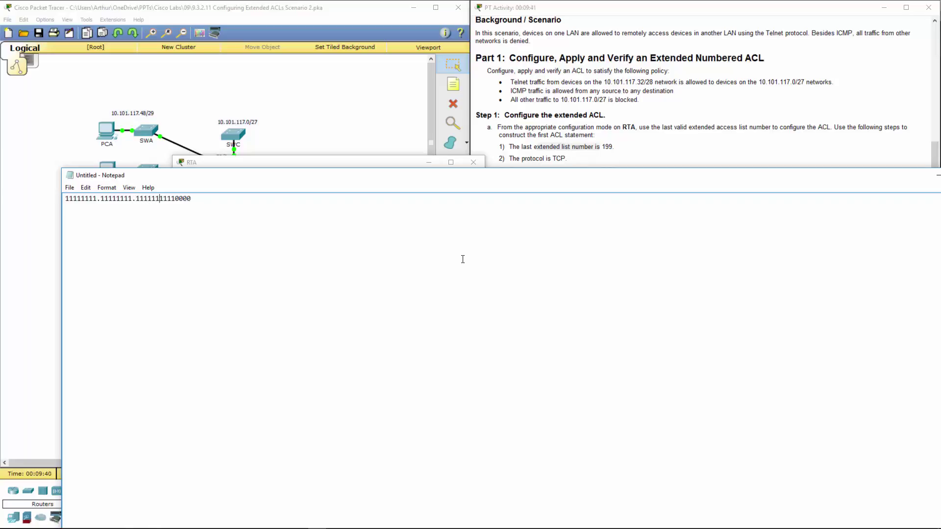
pyautogui.write('111.111')
pyautogui.moveTo(468, 175); pyautogui.dragTo(895, 205)
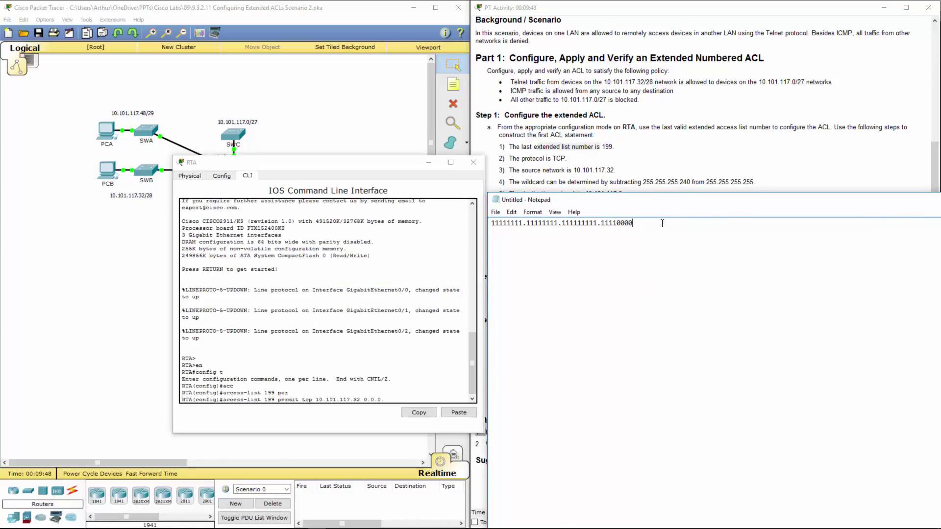
pyautogui.press('Return')
pyautogui.press('Return')
pyautogui.write('0.0.0.15')
pyautogui.doubleClick(537, 225)
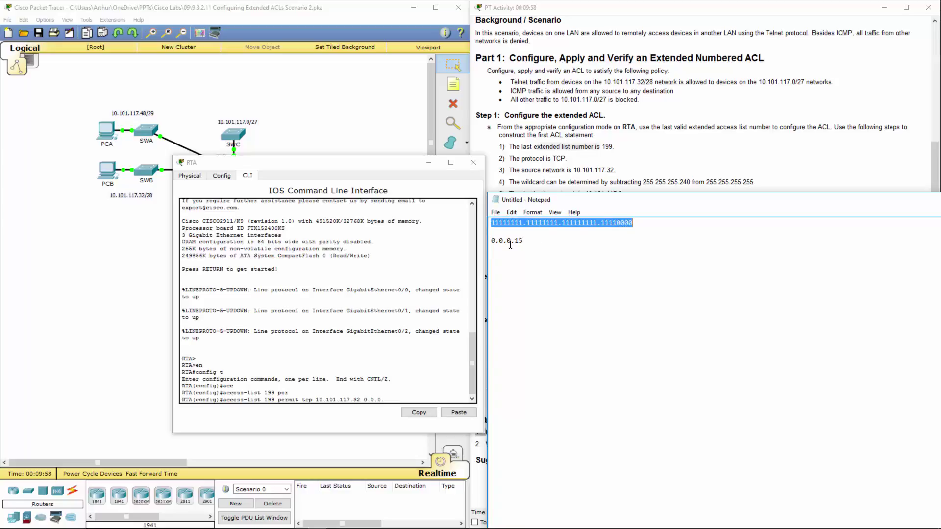
# Extend RTA's ACL line with source wildcard 0.0.0.15 and start the destination 10.10
pyautogui.click(685, 191)
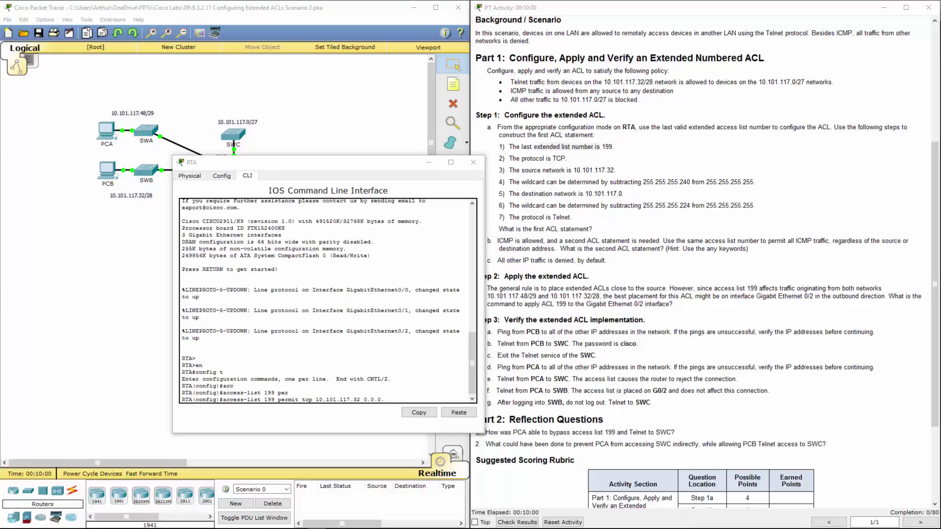
pyautogui.click(402, 407)
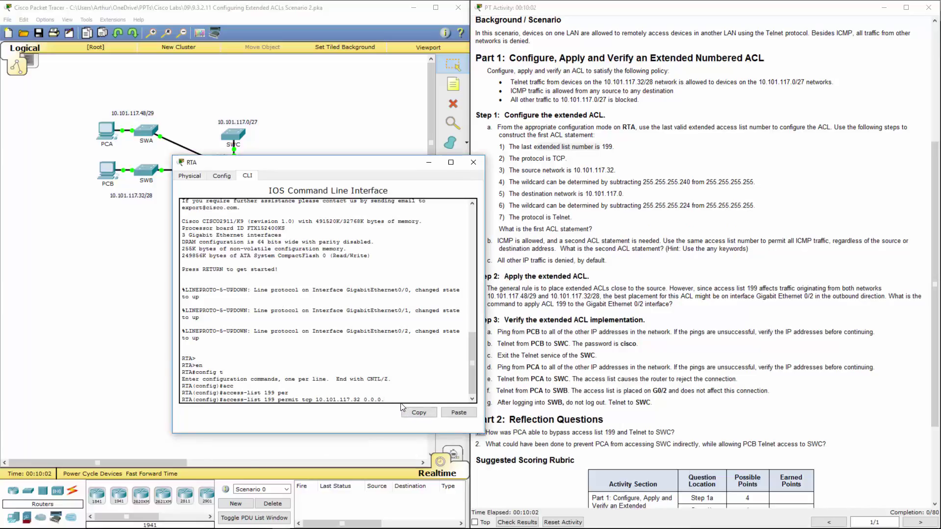
pyautogui.write('15 10.101.117')
# In Notepad, write mask 11111111.11111111.11111111.11100000 and correct its wildcard to 0.0.0.31
pyautogui.hotkey('alt', 'Tab')
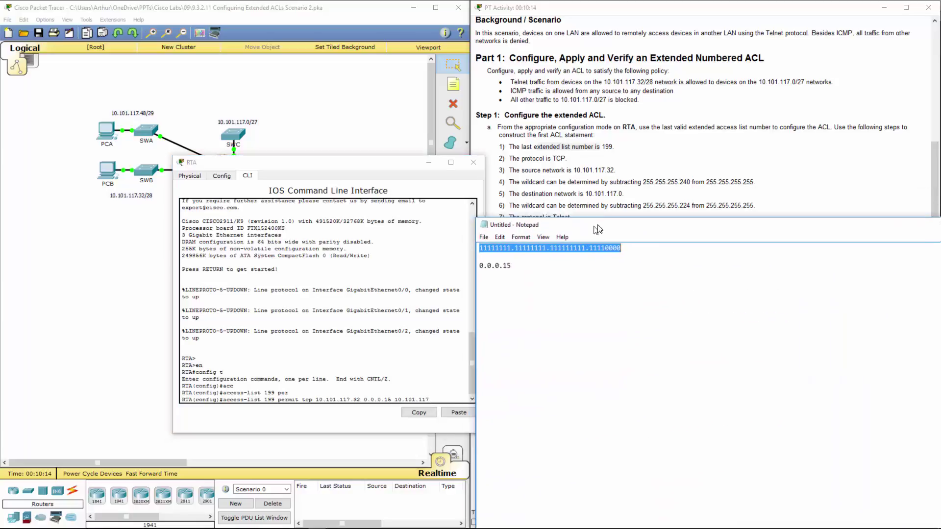
pyautogui.click(621, 280)
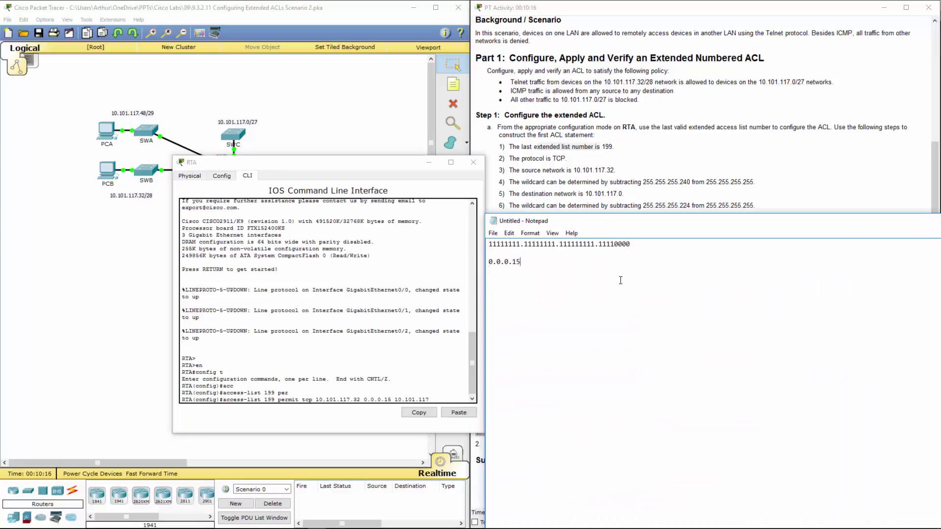
pyautogui.write('11111111.11111111.11111111.')
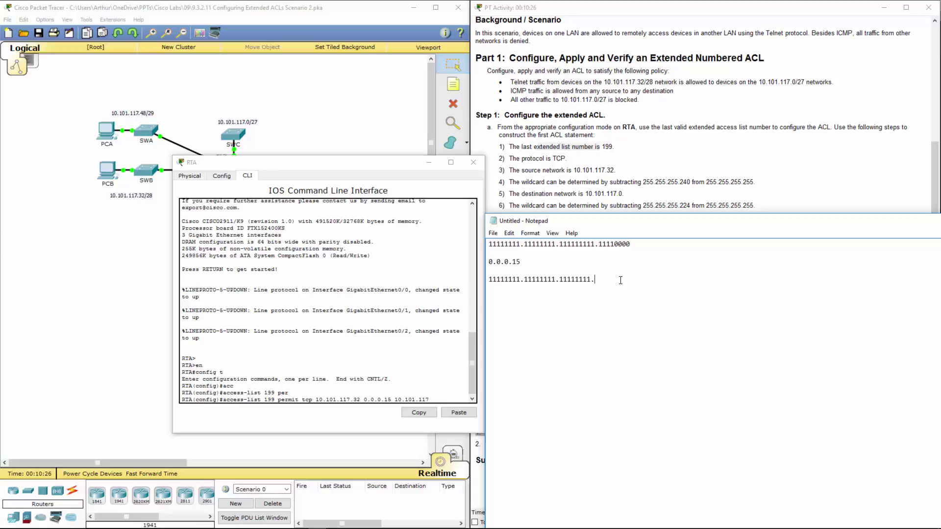
pyautogui.write('11100000')
pyautogui.press('Return')
pyautogui.press('Return')
pyautogui.write('0.0.0.63')
pyautogui.press('BackSpace')
pyautogui.press('BackSpace')
pyautogui.write('31')
pyautogui.moveTo(597, 279); pyautogui.dragTo(629, 279)
# Finish the RTA ACL line with wildcard 0.0.0.31 eq telnet and submit it
pyautogui.click(514, 301)
pyautogui.moveTo(655, 214); pyautogui.dragTo(654, 202)
pyautogui.click(654, 196)
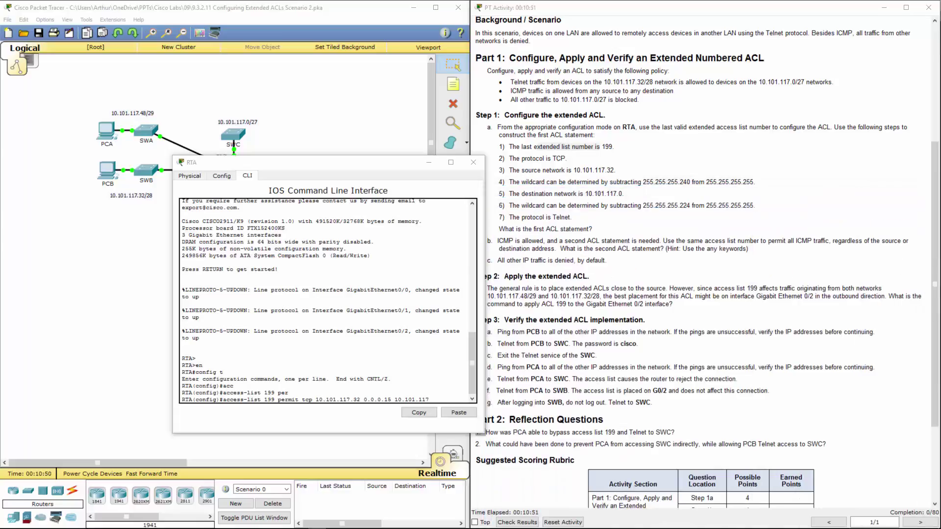
pyautogui.click(438, 396)
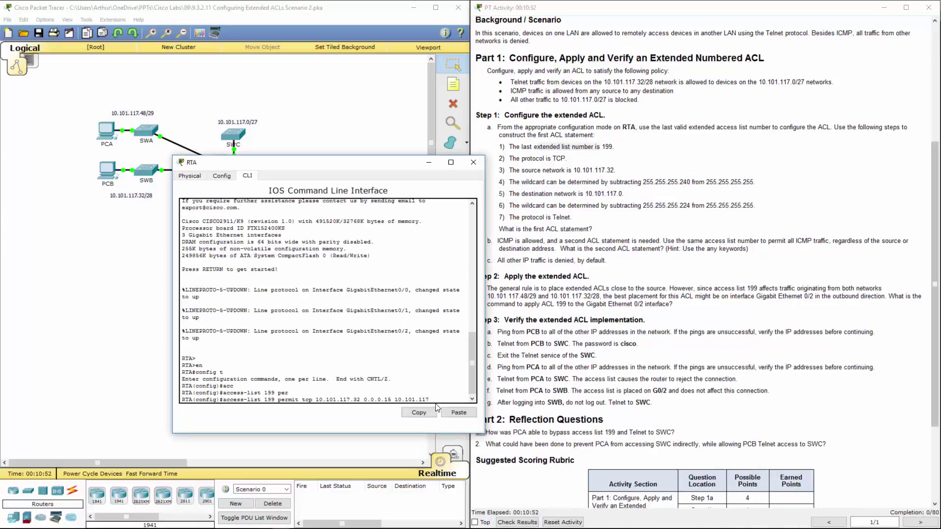
pyautogui.write('.0.0.31 eq ?')
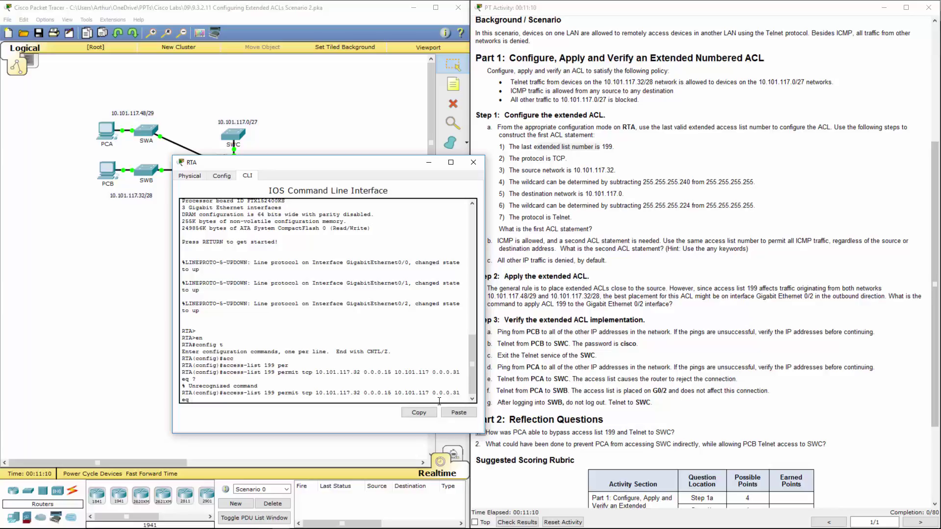
pyautogui.write('lnet')
pyautogui.press('Return')
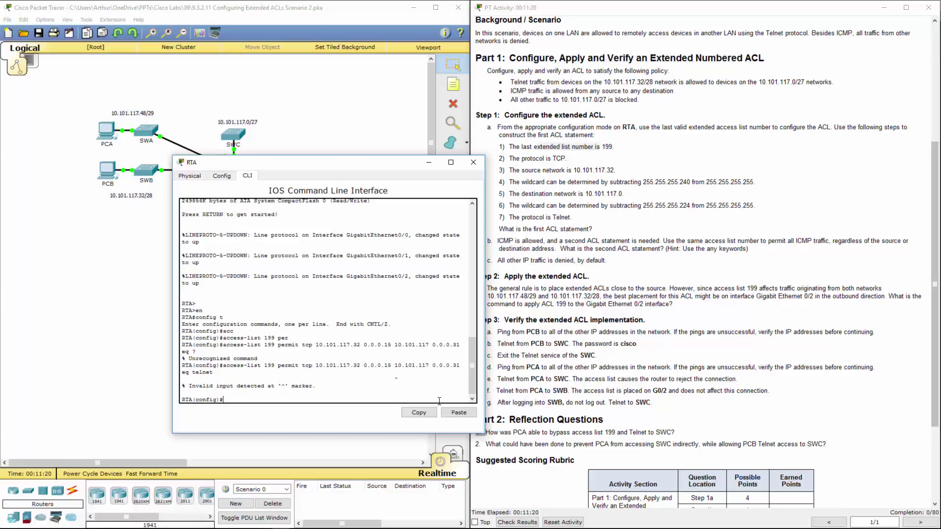
# Rework the rejected statement using ? help to destination 10.101.117.0 0.0.0.31 eq telnet; enlarge RTA's window
pyautogui.press('Up')
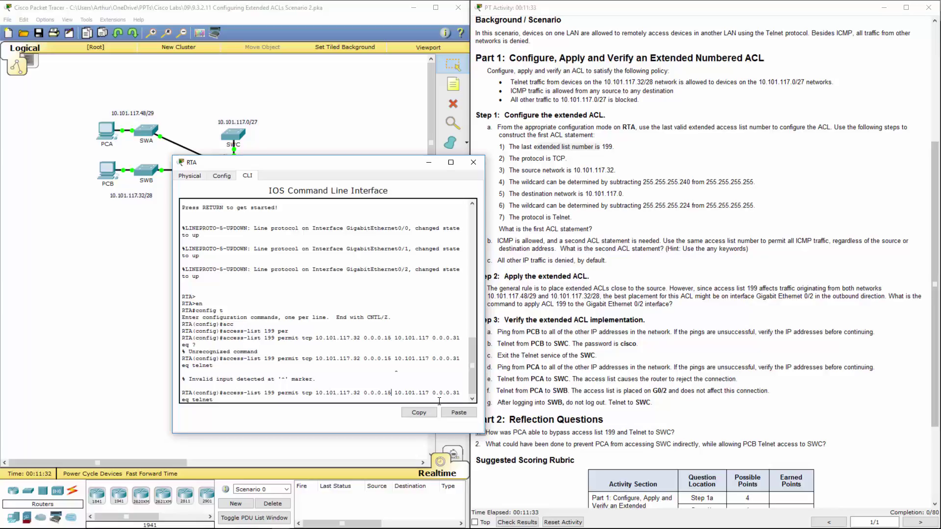
pyautogui.press('End')
pyautogui.press('BackSpace')
pyautogui.press('BackSpace')
pyautogui.press('BackSpace')
pyautogui.press('BackSpace')
pyautogui.press('BackSpace')
pyautogui.press('BackSpace')
pyautogui.press('BackSpace')
pyautogui.press('BackSpace')
pyautogui.press('BackSpace')
pyautogui.press('BackSpace')
pyautogui.press('BackSpace')
pyautogui.press('BackSpace')
pyautogui.press('BackSpace')
pyautogui.press('BackSpace')
pyautogui.press('BackSpace')
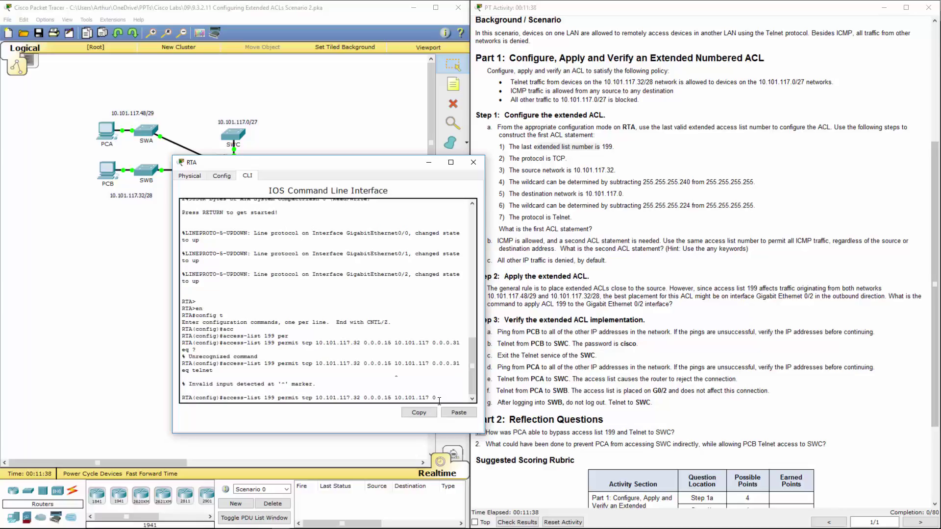
pyautogui.press('BackSpace')
pyautogui.press('BackSpace')
pyautogui.press('BackSpace')
pyautogui.press('BackSpace')
pyautogui.press('BackSpace')
pyautogui.press('BackSpace')
pyautogui.press('BackSpace')
pyautogui.press('BackSpace')
pyautogui.press('BackSpace')
pyautogui.press('BackSpace')
pyautogui.press('BackSpace')
pyautogui.press('BackSpace')
pyautogui.write('?')
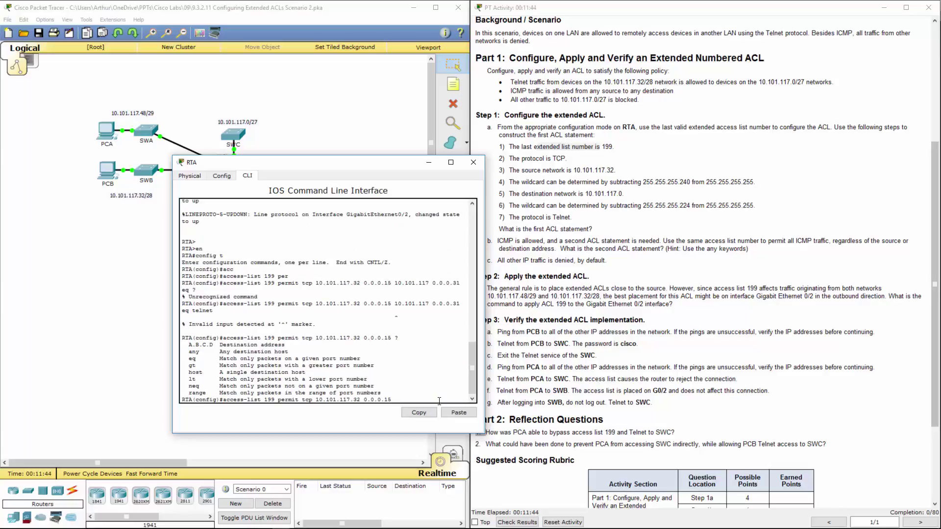
pyautogui.write('1.101.117 ?')
pyautogui.press('Up')
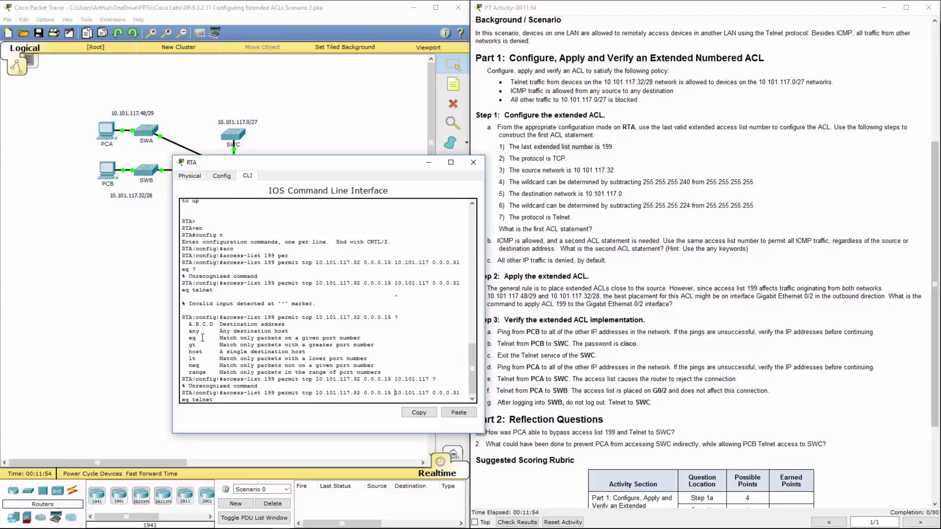
pyautogui.moveTo(191, 324); pyautogui.dragTo(215, 323)
pyautogui.press('Left')
pyautogui.write('eq telnet')
pyautogui.press('Return')
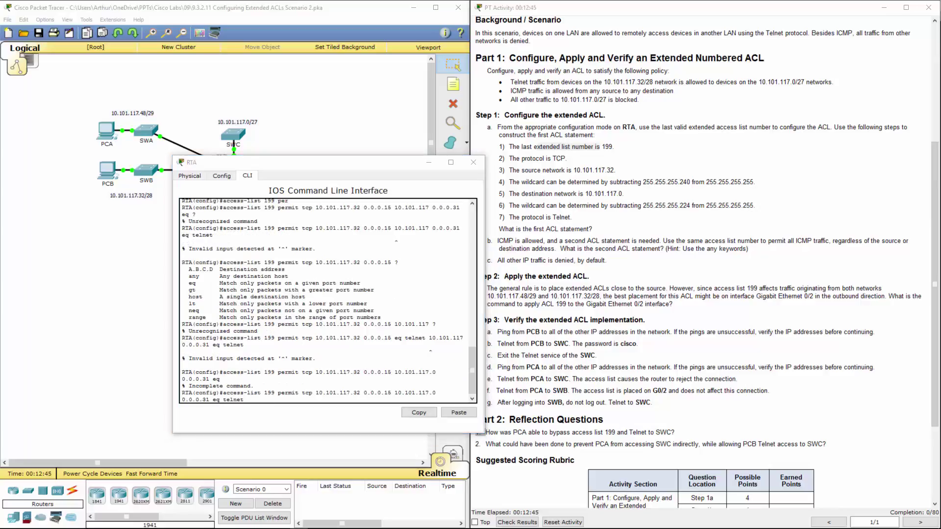
pyautogui.moveTo(485, 433); pyautogui.dragTo(489, 434)
pyautogui.moveTo(579, 450); pyautogui.dragTo(688, 460)
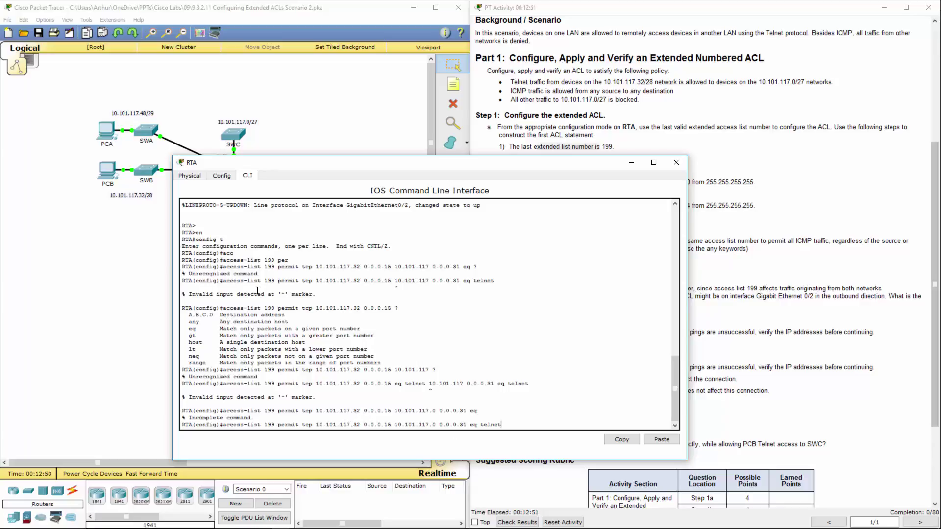
# Enter the corrected access-list 199 permit tcp … 10.101.117.0 0.0.0.31 eq telnet statement
pyautogui.moveTo(227, 283); pyautogui.dragTo(393, 280)
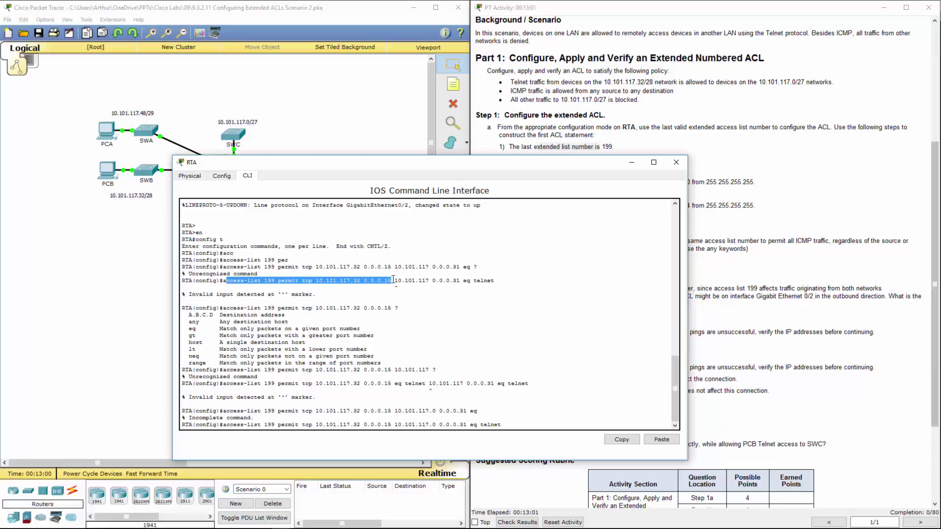
pyautogui.moveTo(397, 280); pyautogui.dragTo(431, 284)
pyautogui.click(428, 282)
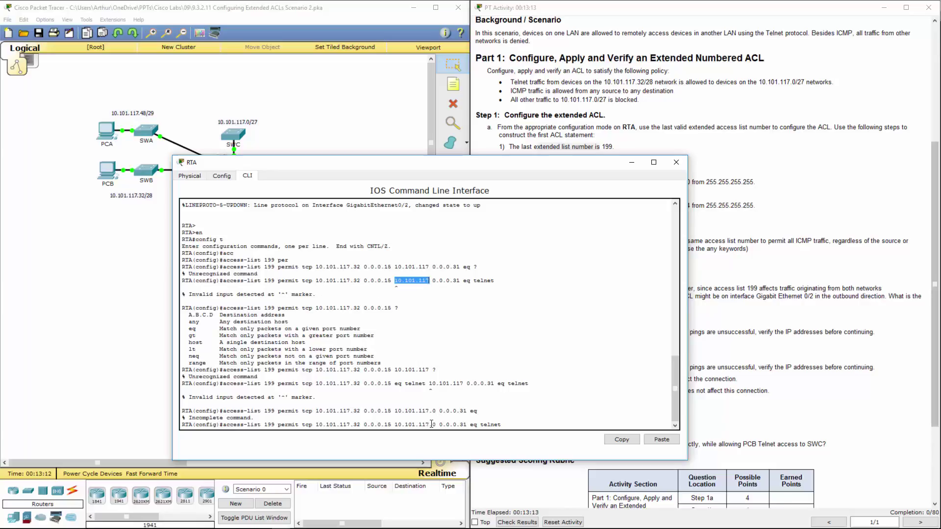
pyautogui.moveTo(429, 425); pyautogui.dragTo(436, 425)
pyautogui.click(519, 424)
pyautogui.press('Return')
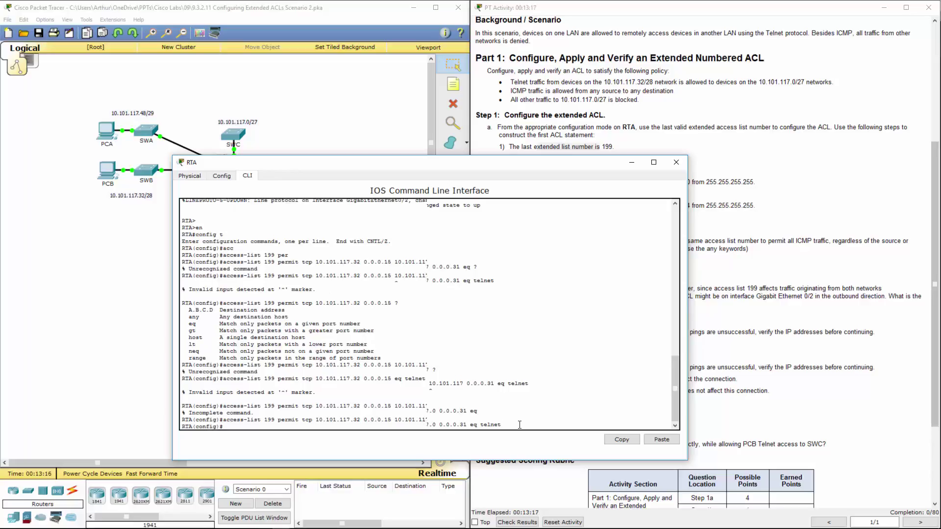
pyautogui.moveTo(504, 424); pyautogui.dragTo(226, 420)
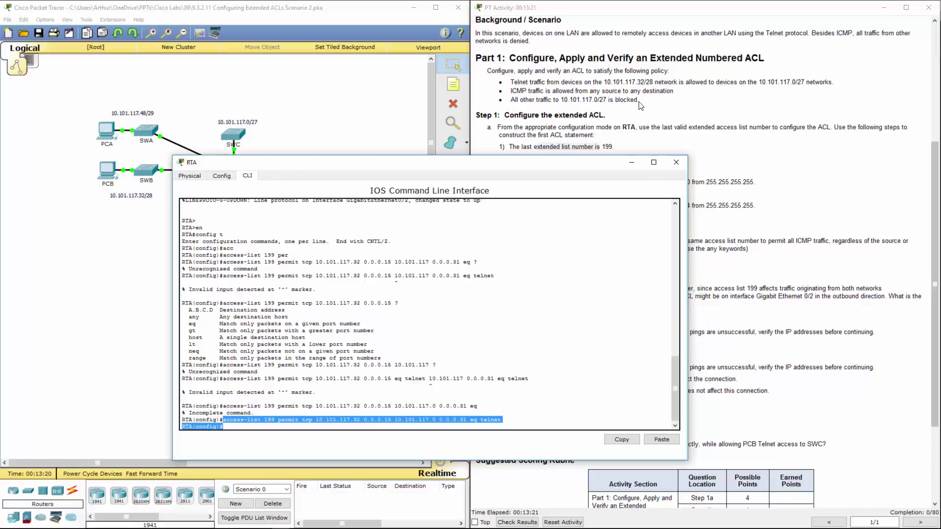
# Move and resize RTA's window to reveal the ICMP requirement in the instructions
pyautogui.moveTo(462, 164); pyautogui.dragTo(306, 125)
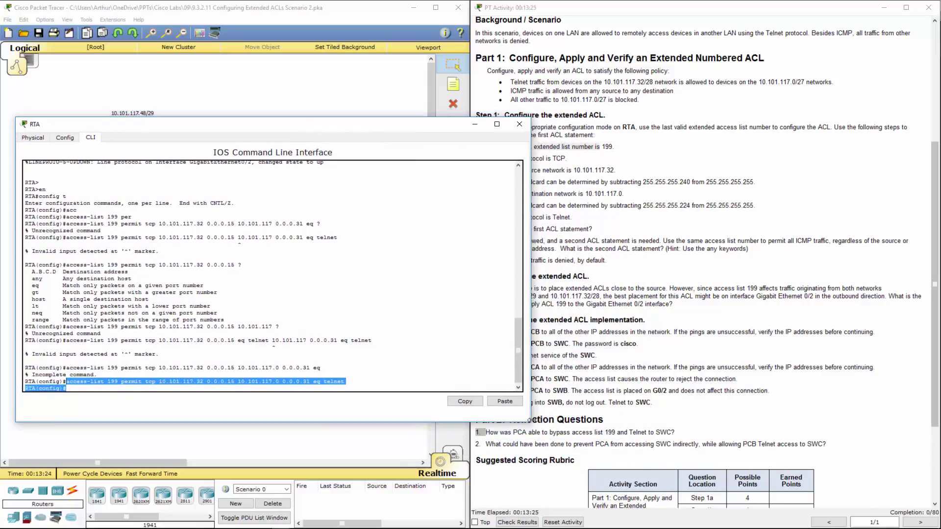
pyautogui.moveTo(527, 424); pyautogui.dragTo(464, 446)
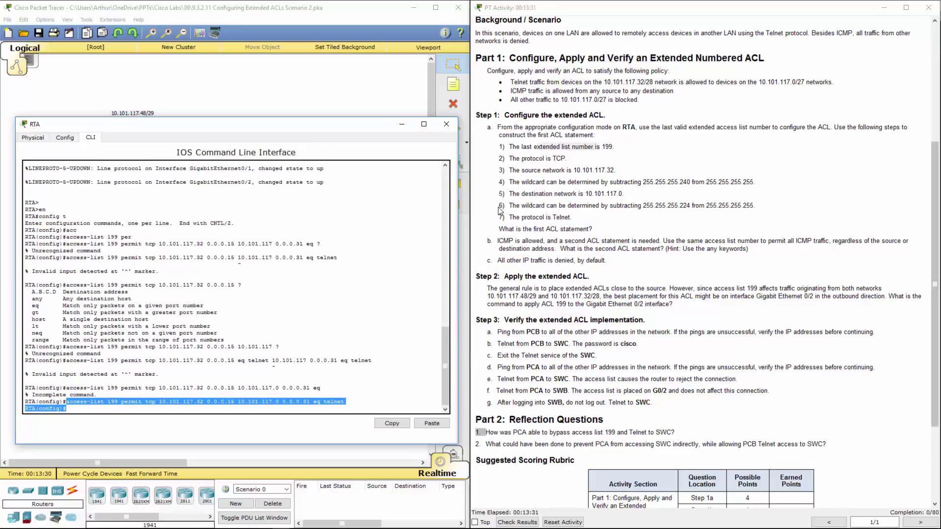
pyautogui.moveTo(499, 241); pyautogui.dragTo(511, 242)
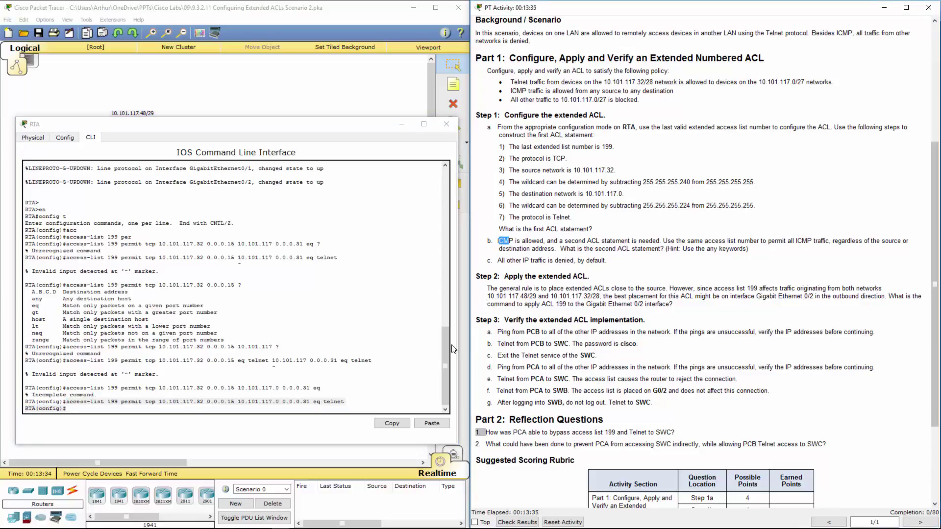
# Add access-list 199 permit icmp any any on RTA
pyautogui.click(378, 395)
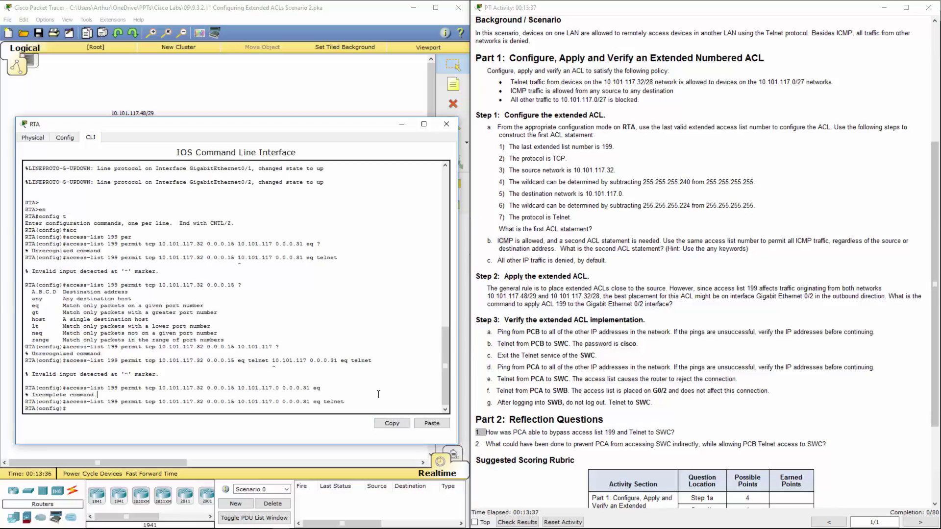
pyautogui.write('acc')
pyautogui.press('Tab')
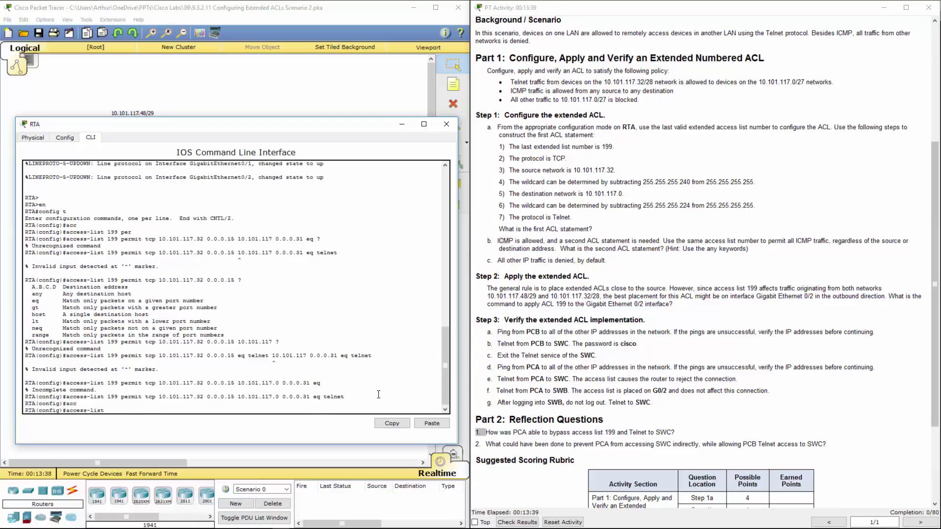
pyautogui.write('199 per')
pyautogui.press('Tab')
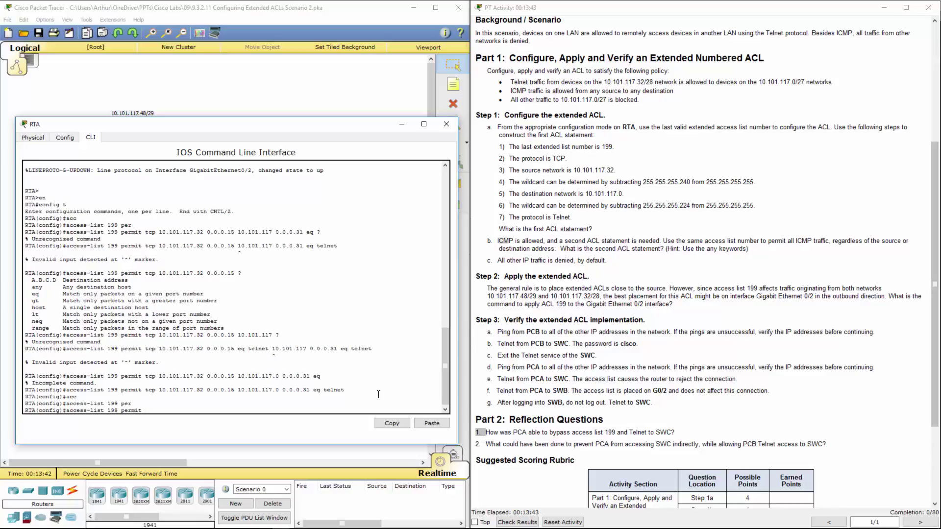
pyautogui.write('icmp any any')
pyautogui.press('Return')
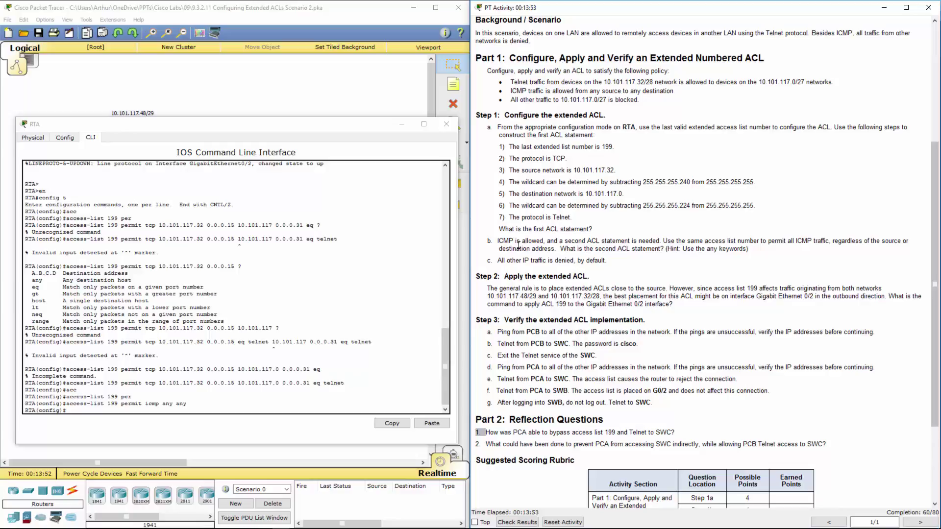
pyautogui.moveTo(497, 260); pyautogui.dragTo(603, 260)
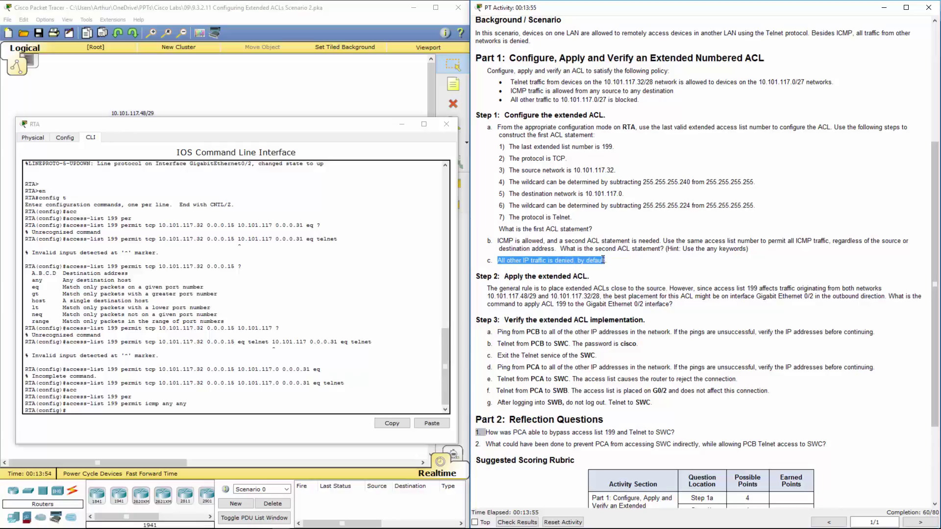
pyautogui.hotkey('alt', 'Tab')
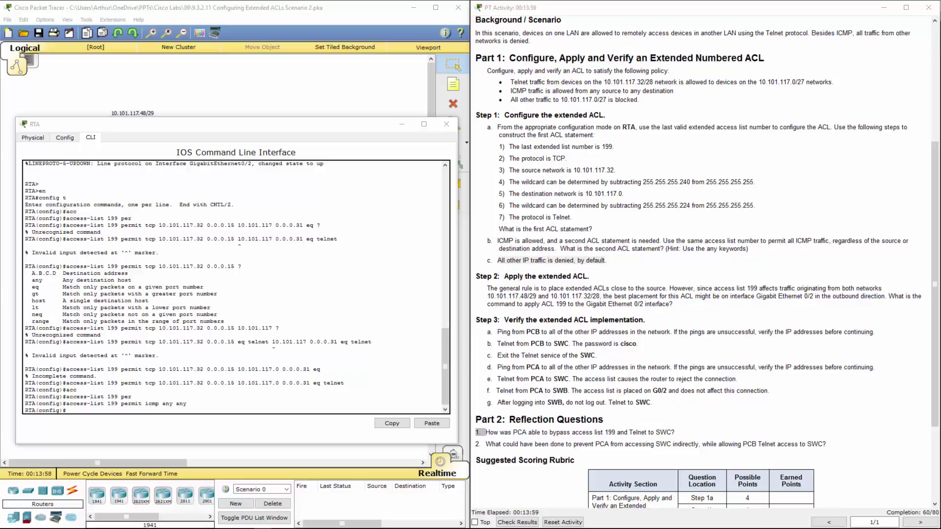
# On interface G0/2, apply ip access-group 199 out
pyautogui.click(361, 365)
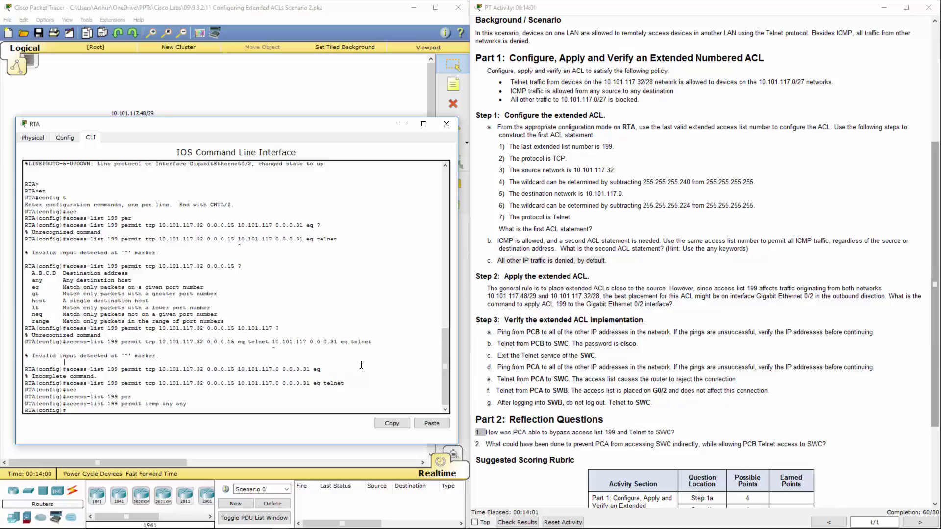
pyautogui.write('int g0/2')
pyautogui.press('Return')
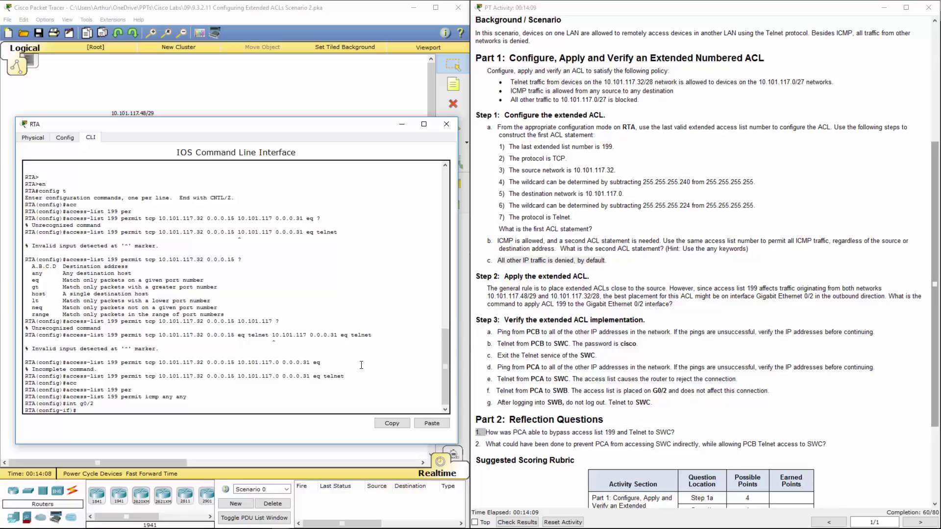
pyautogui.write('ip acc')
pyautogui.press('Tab')
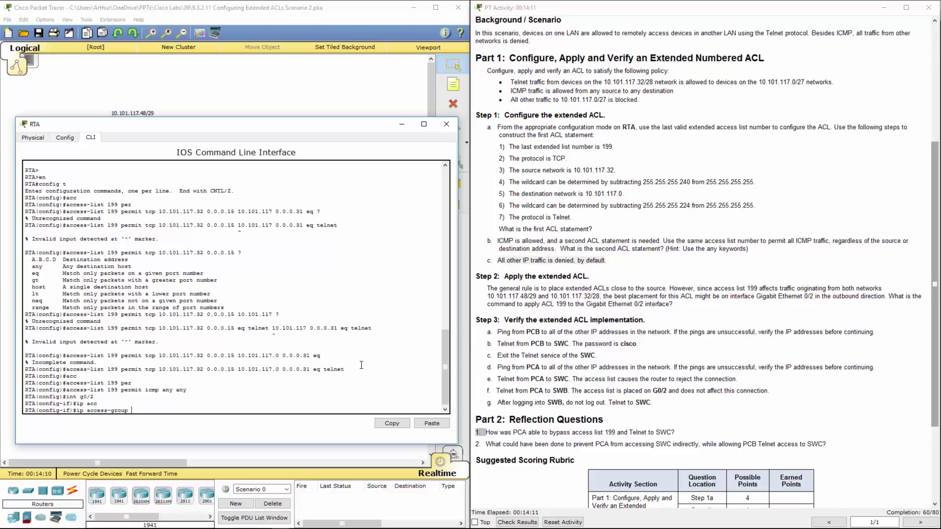
pyautogui.write('199 out')
pyautogui.press('Return')
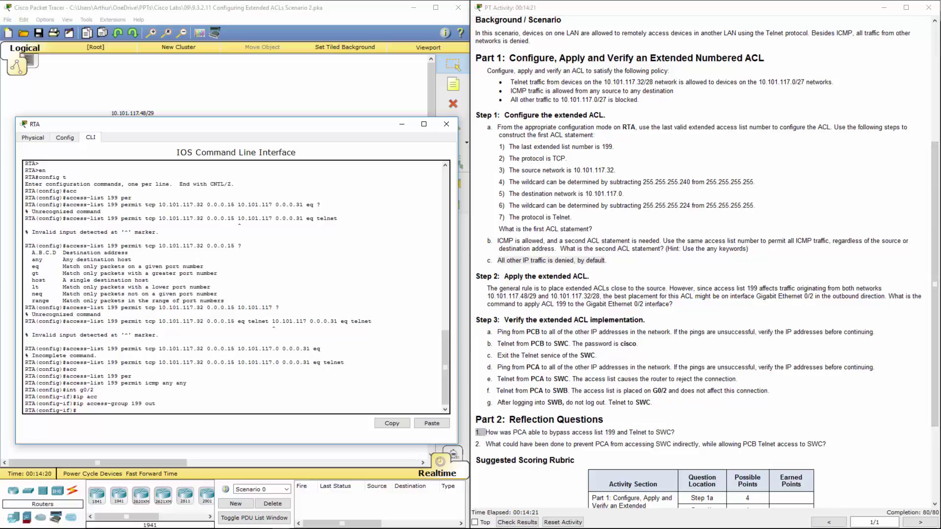
pyautogui.click(935, 294)
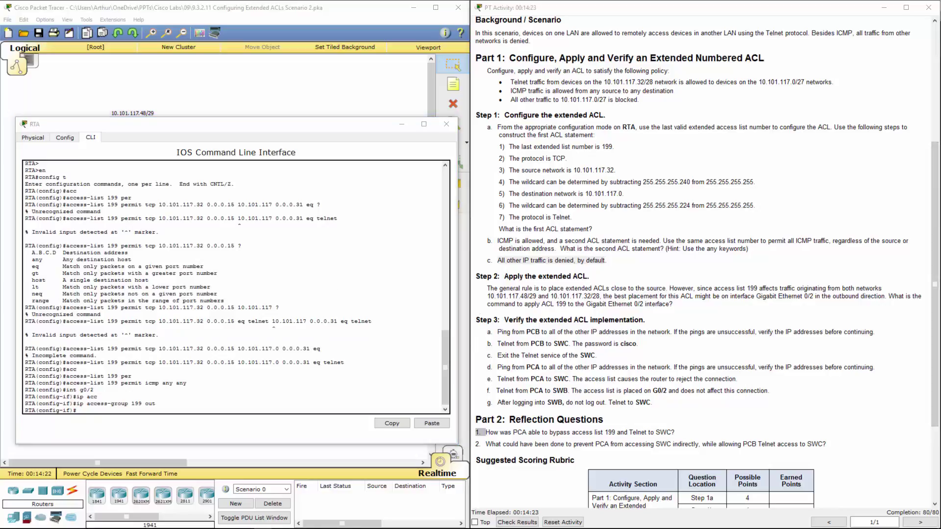
# Close RTA's window and review Step 3 verification items a to g
pyautogui.click(443, 124)
pyautogui.click(446, 125)
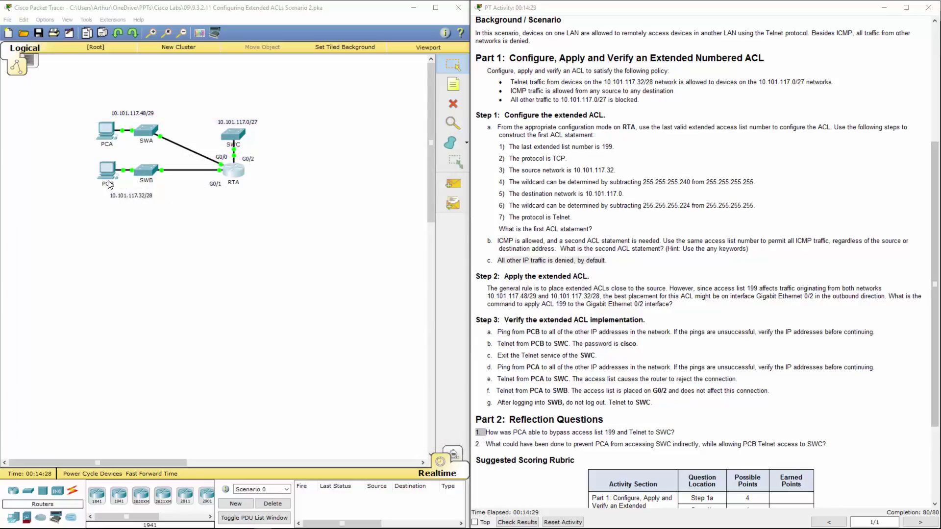
pyautogui.click(590, 179)
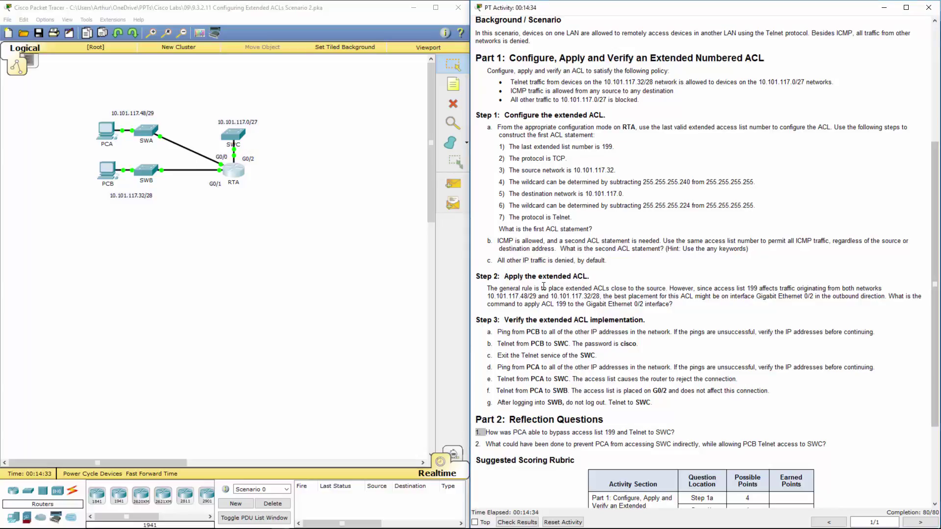
pyautogui.moveTo(501, 333); pyautogui.dragTo(652, 402)
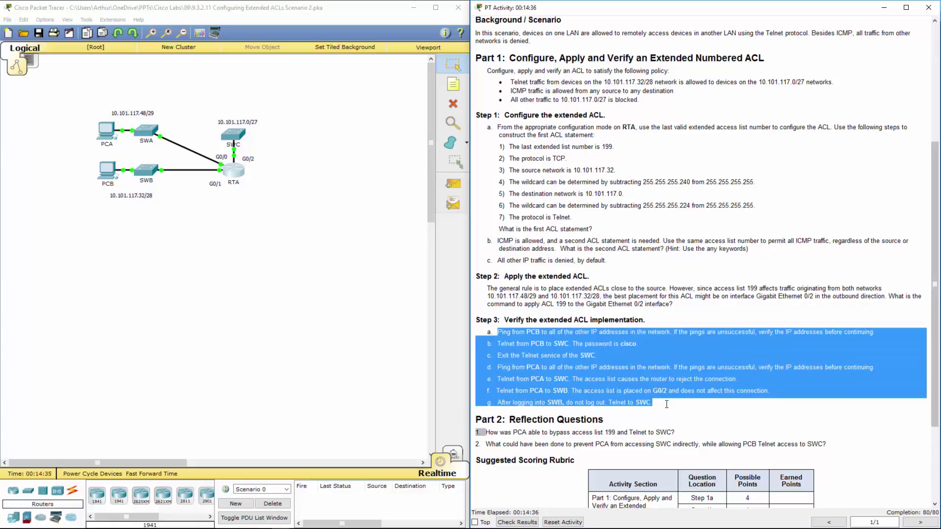
pyautogui.click(645, 292)
pyautogui.scroll(3, 628, 291)
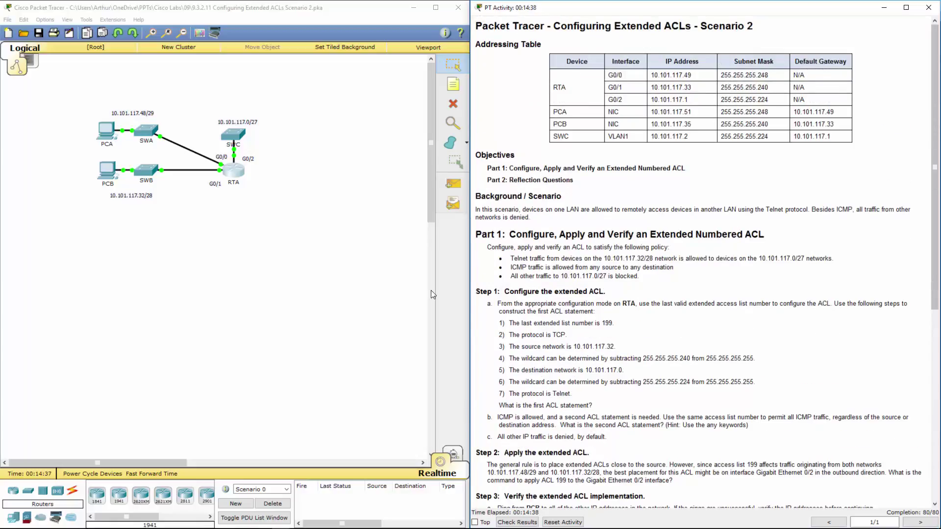
# From PCB's Command Prompt, ping SWC at 10.101.117.2
pyautogui.click(106, 170)
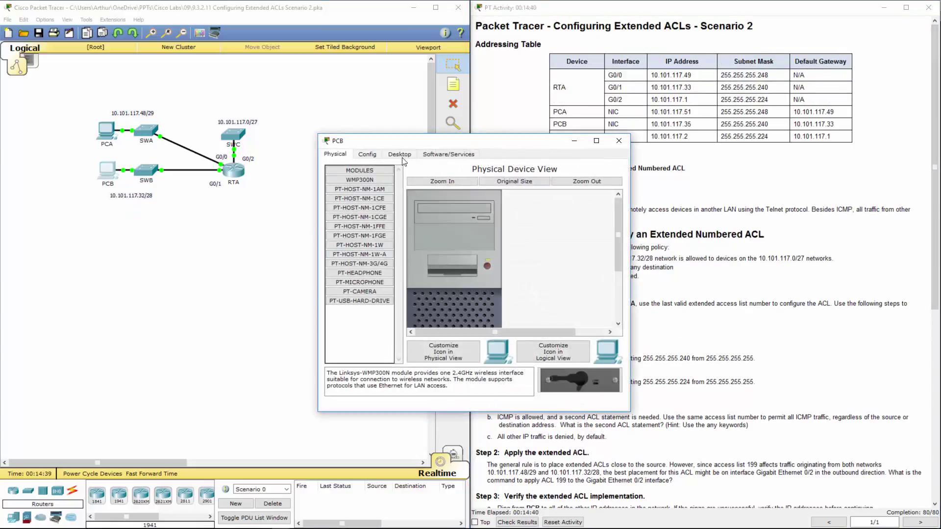
pyautogui.click(392, 159)
pyautogui.moveTo(392, 141); pyautogui.dragTo(218, 209)
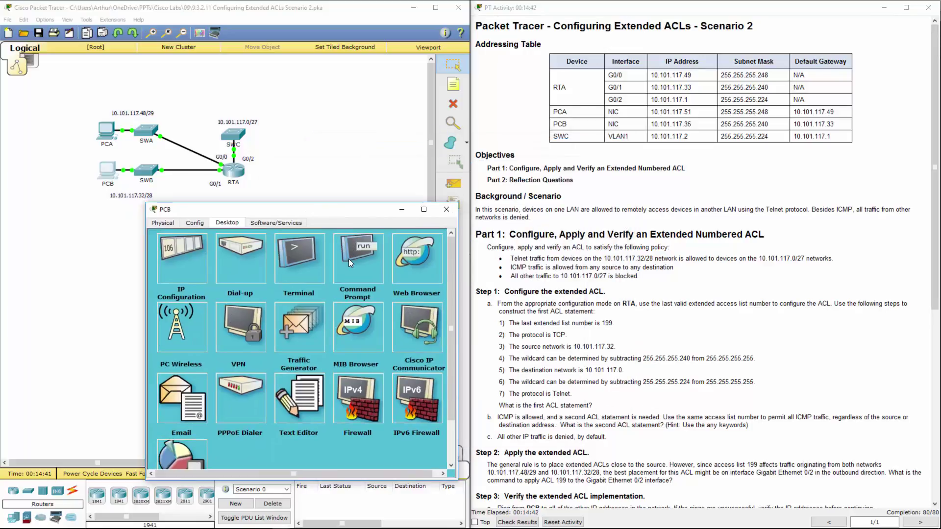
pyautogui.click(348, 258)
pyautogui.write('pin')
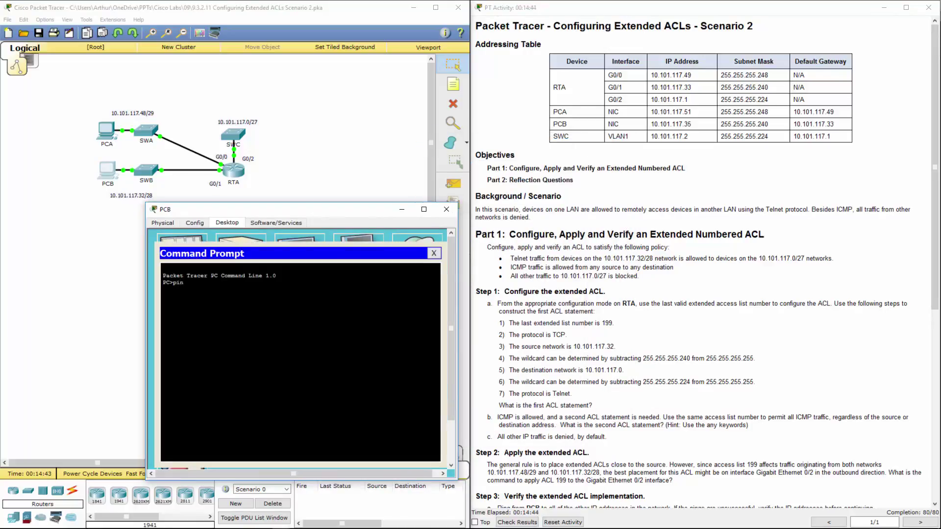
pyautogui.write('g 10.101.117.2')
pyautogui.press('Return')
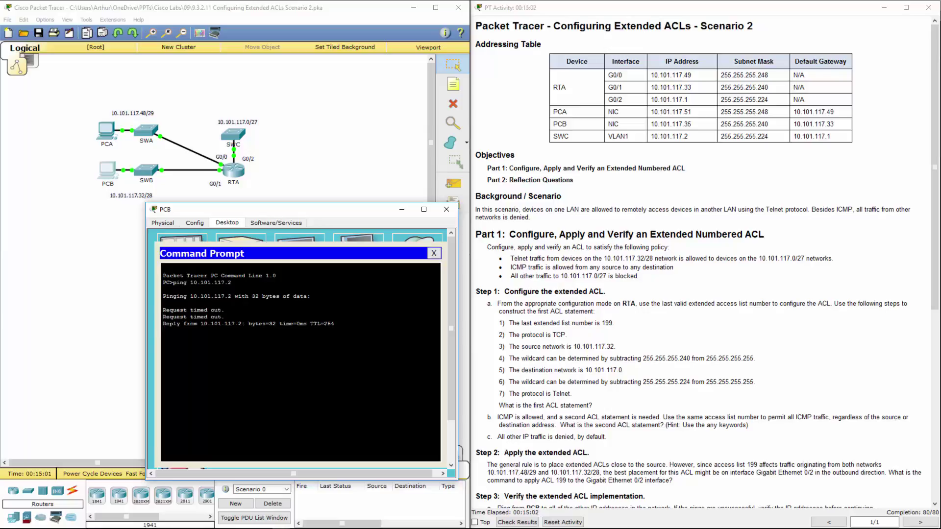
pyautogui.press('Up')
pyautogui.press('Return')
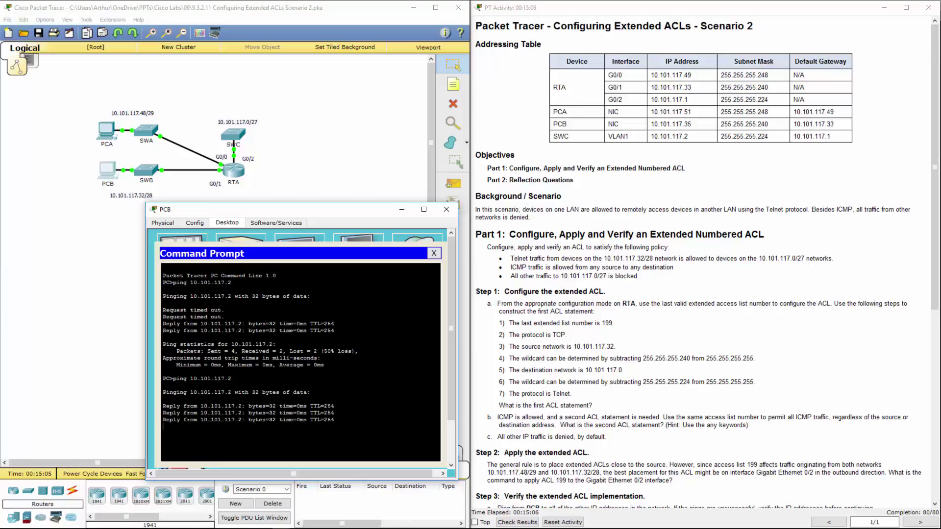
pyautogui.hotkey('ctrl', 'c')
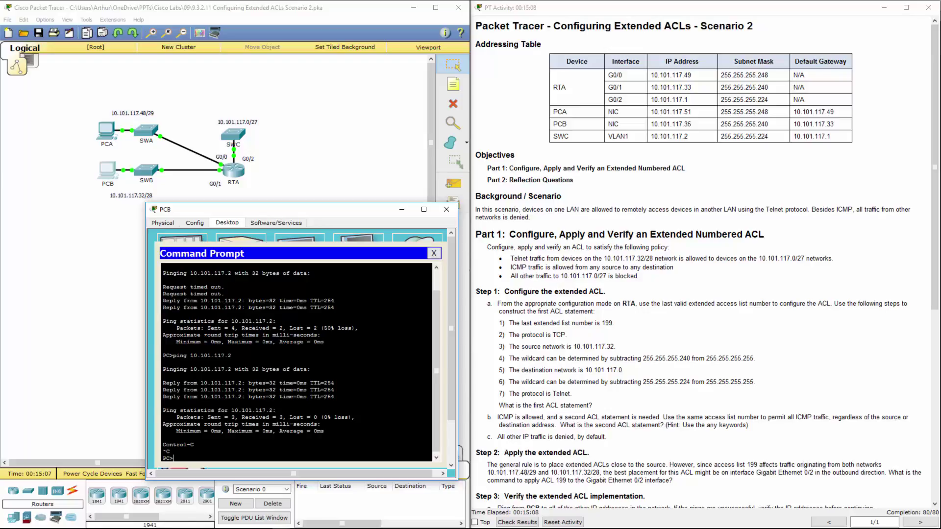
# Telnet from PCB to 10.101.117.2, then close PCB's window
pyautogui.write('t')
pyautogui.press('Up')
pyautogui.press('Left')
pyautogui.press('Left')
pyautogui.press('Left')
pyautogui.press('Left')
pyautogui.press('Left')
pyautogui.press('Left')
pyautogui.press('Left')
pyautogui.press('Left')
pyautogui.press('Left')
pyautogui.press('Left')
pyautogui.press('Left')
pyautogui.press('Left')
pyautogui.press('Left')
pyautogui.press('BackSpace')
pyautogui.press('BackSpace')
pyautogui.press('BackSpace')
pyautogui.press('BackSpace')
pyautogui.write('telnet')
pyautogui.press('Return')
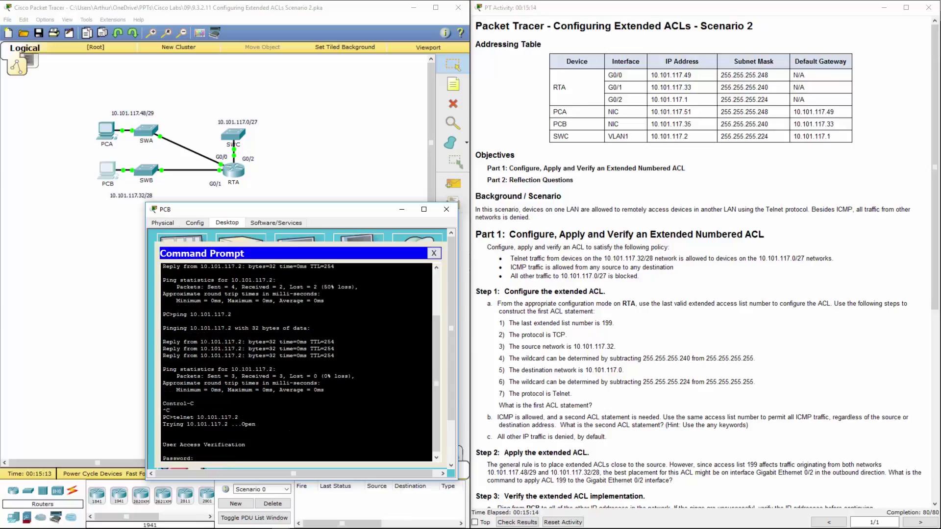
pyautogui.press('Return')
pyautogui.press('Return')
pyautogui.press('Return')
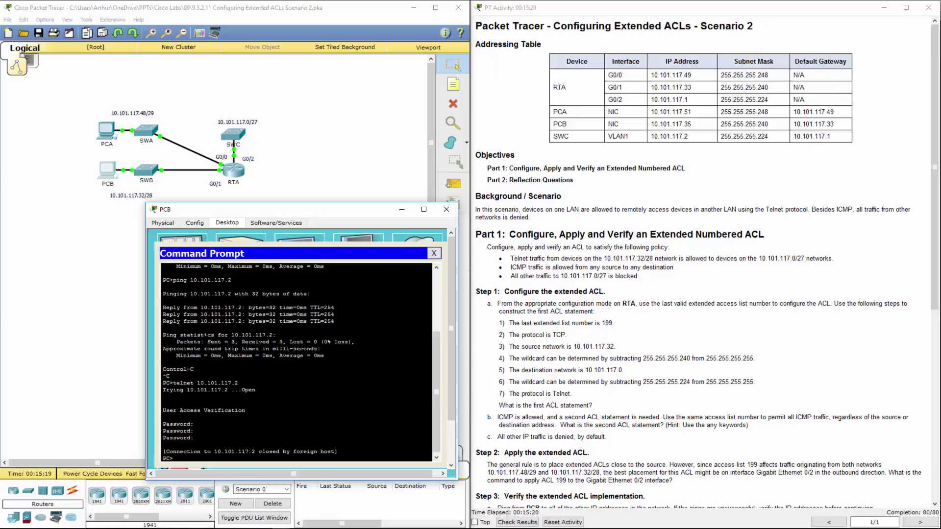
pyautogui.click(446, 209)
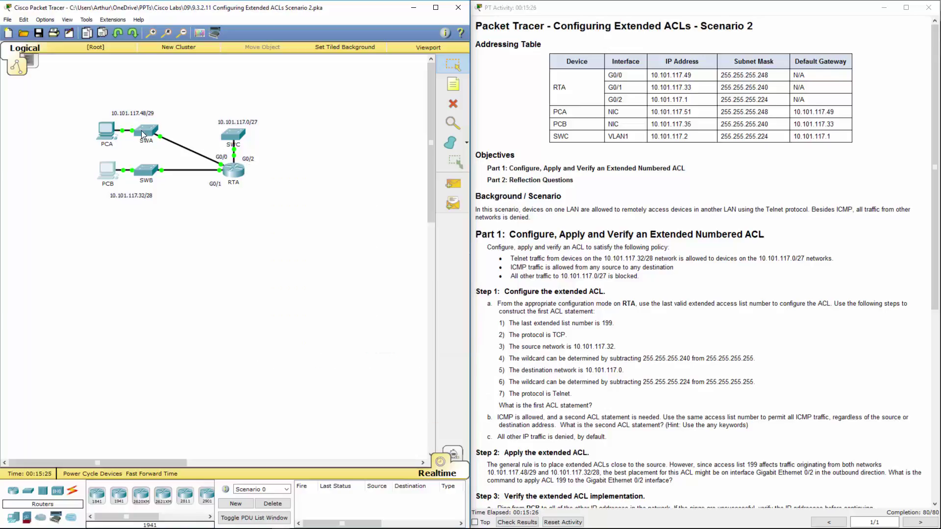
# From PCA's command prompt, ping 10.101.117.49
pyautogui.click(116, 136)
pyautogui.click(536, 199)
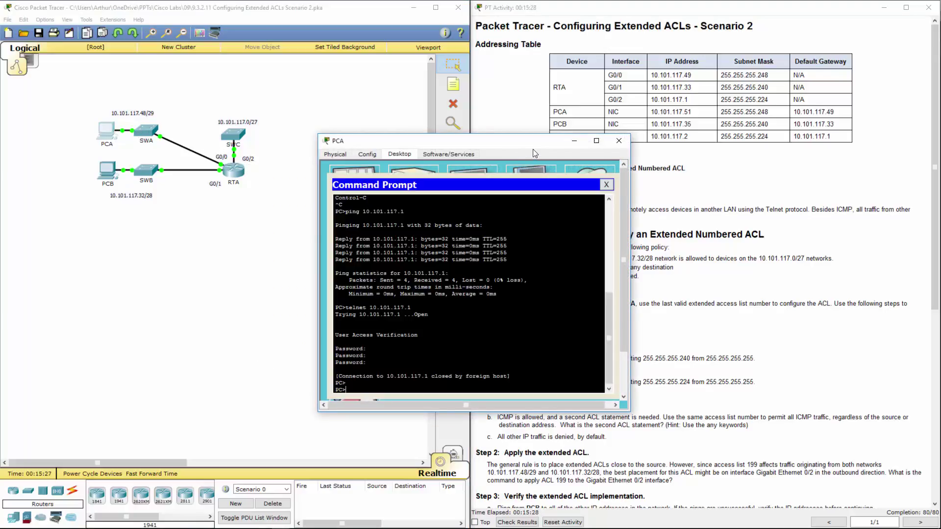
pyautogui.moveTo(534, 143); pyautogui.dragTo(352, 180)
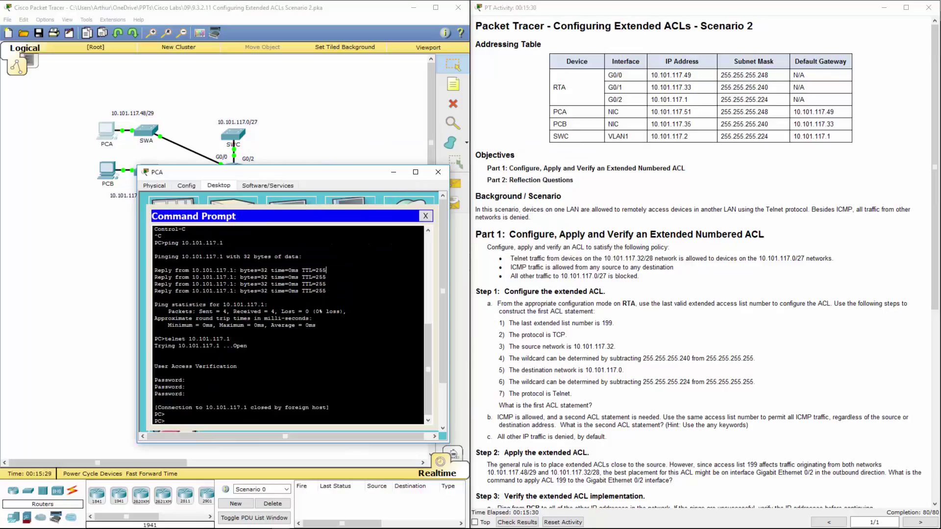
pyautogui.write('ping 10.101.117.49')
pyautogui.press('Return')
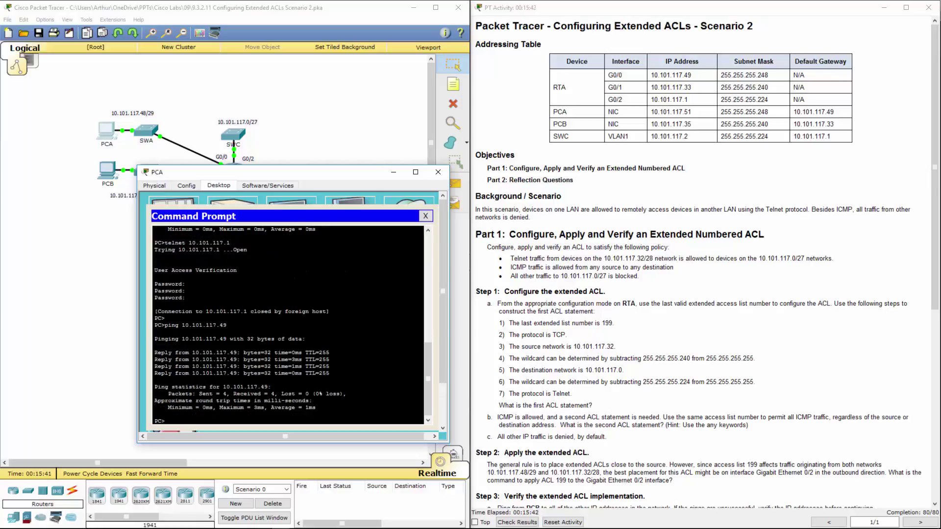
# Ping 10.101.117.33, 10.101.117.1 and 10.101.117.35 from PCA, editing the recalled command each time
pyautogui.moveTo(267, 174); pyautogui.dragTo(263, 224)
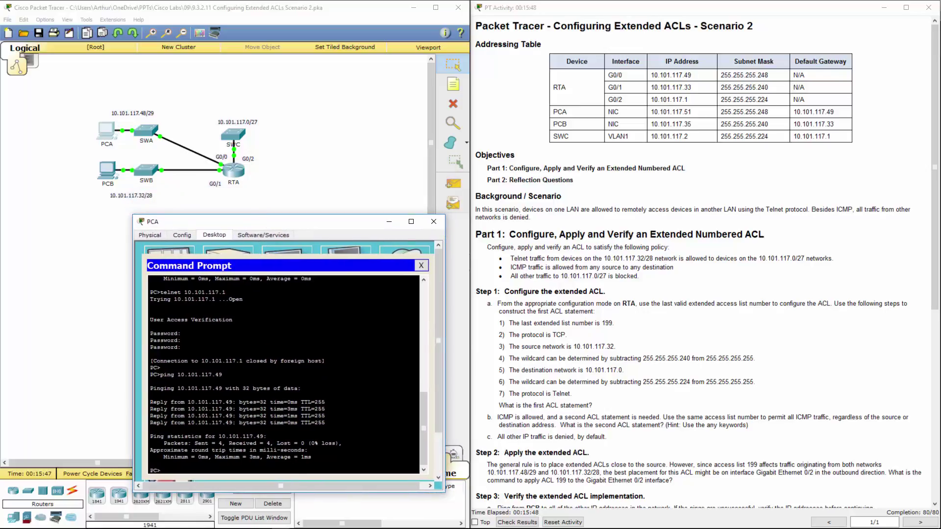
pyautogui.press('Up')
pyautogui.press('BackSpace')
pyautogui.press('BackSpace')
pyautogui.write('33')
pyautogui.press('Return')
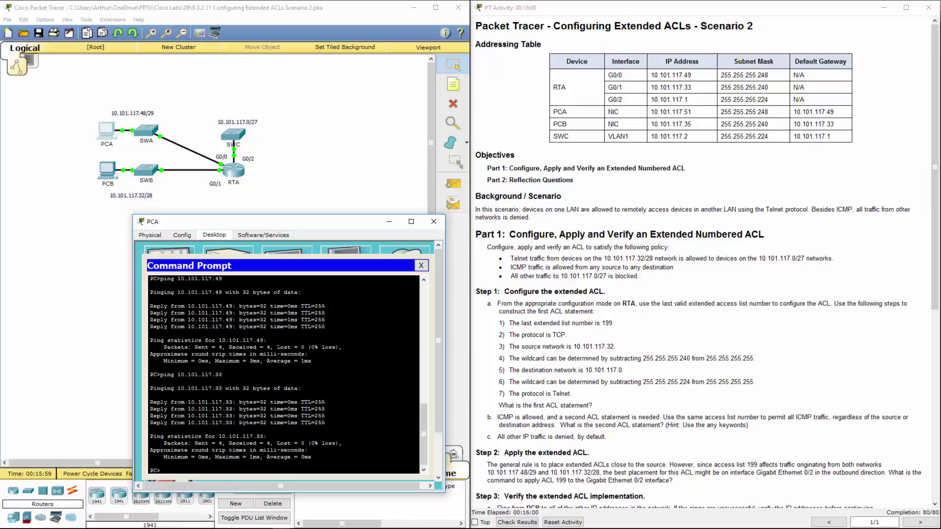
pyautogui.press('Up')
pyautogui.press('BackSpace')
pyautogui.press('BackSpace')
pyautogui.write('1')
pyautogui.press('Return')
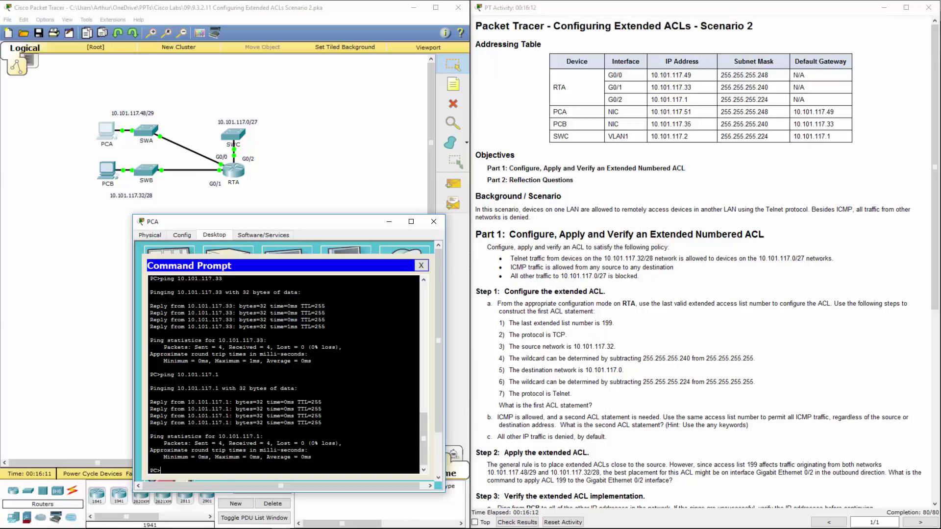
pyautogui.press('Up')
pyautogui.press('BackSpace')
pyautogui.write('35')
pyautogui.press('Return')
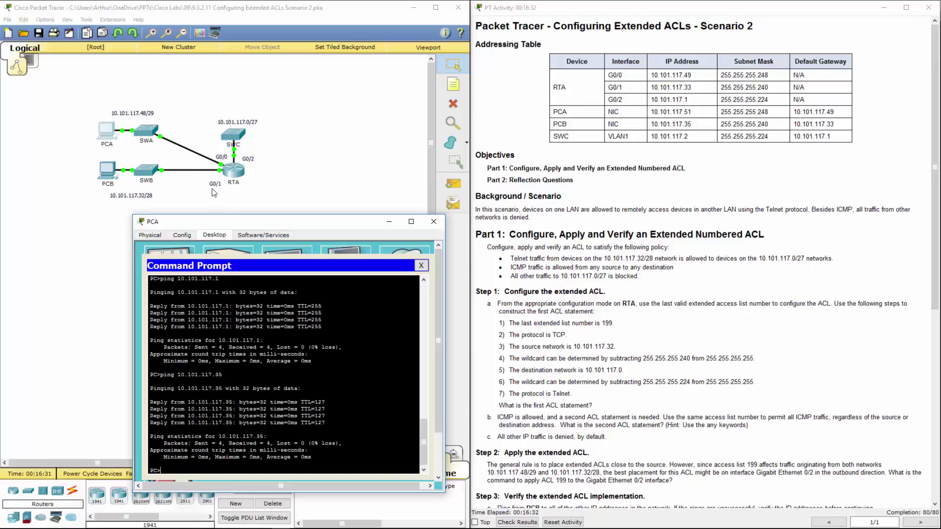
pyautogui.click(645, 371)
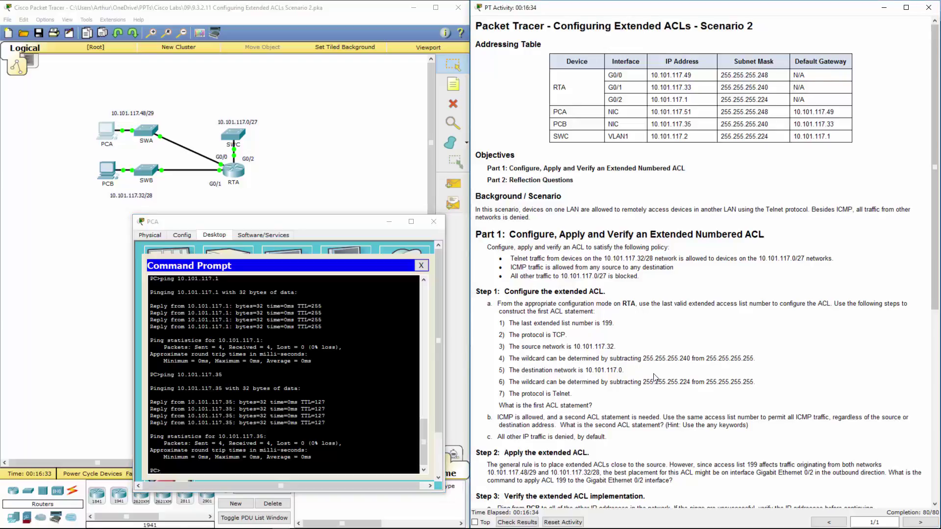
pyautogui.scroll(-5, 647, 377)
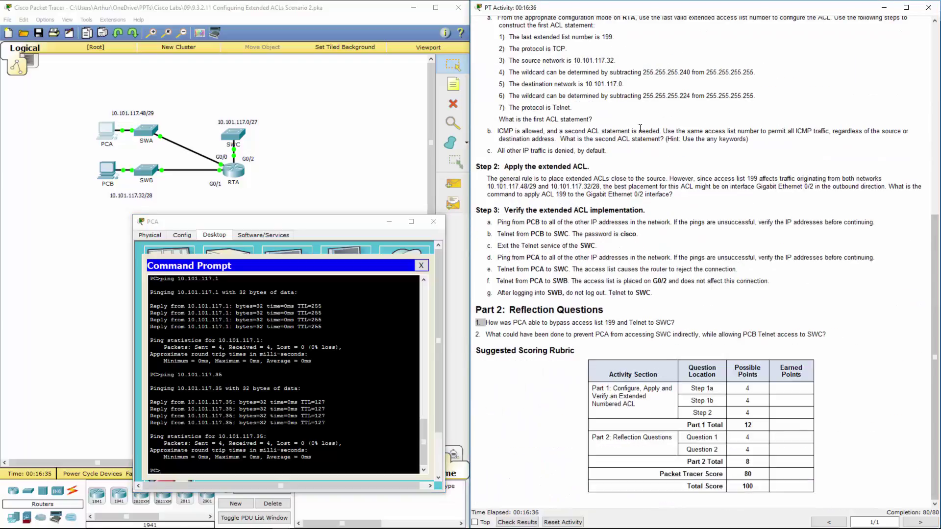
pyautogui.moveTo(571, 132); pyautogui.dragTo(616, 133)
pyautogui.moveTo(618, 195); pyautogui.dragTo(643, 195)
pyautogui.doubleClick(559, 48)
pyautogui.moveTo(497, 258); pyautogui.dragTo(845, 259)
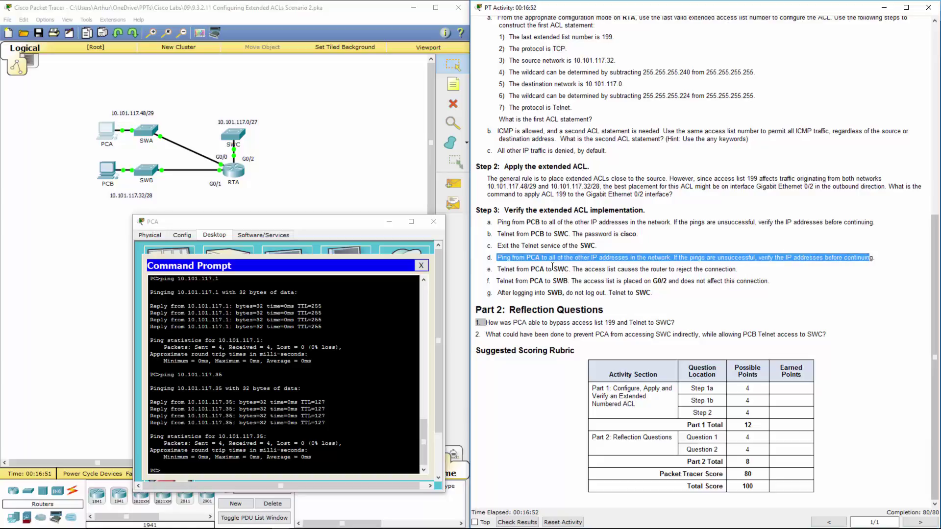
pyautogui.moveTo(533, 270); pyautogui.dragTo(556, 281)
pyautogui.click(547, 279)
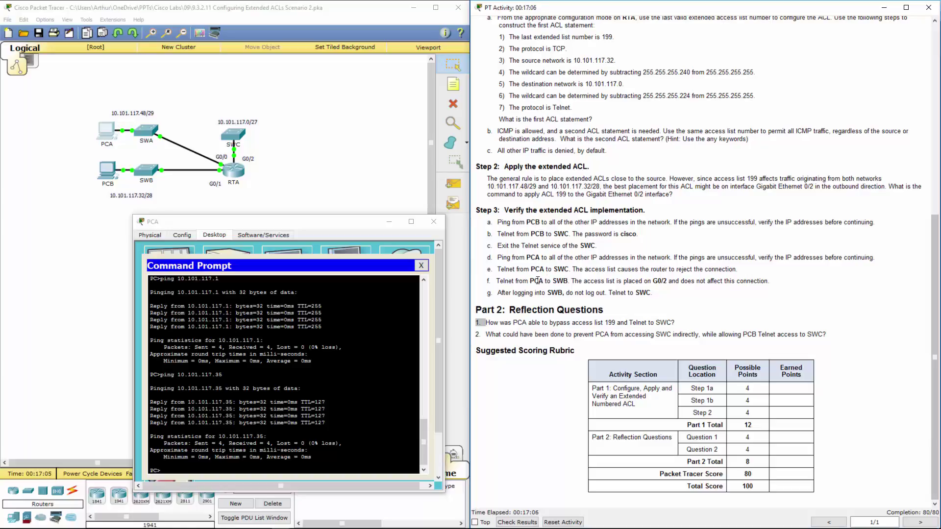
pyautogui.tripleClick(520, 294)
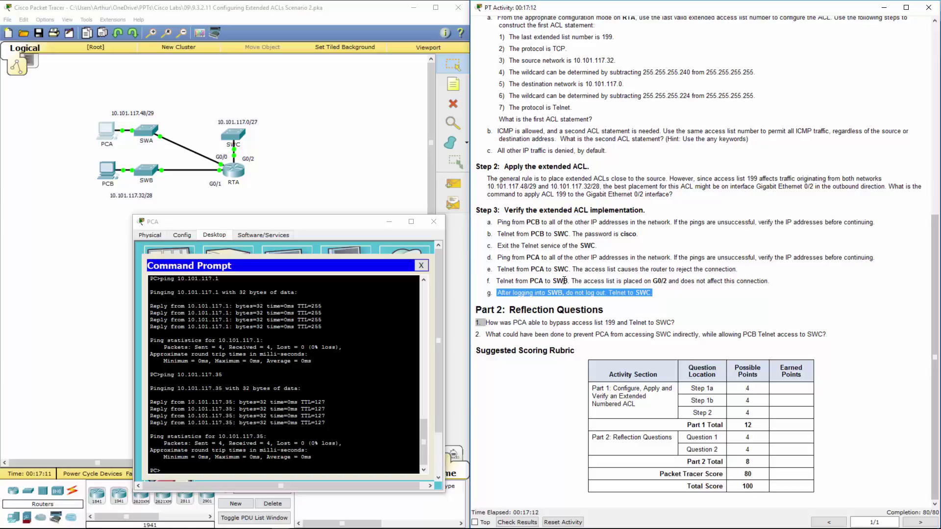
pyautogui.click(640, 293)
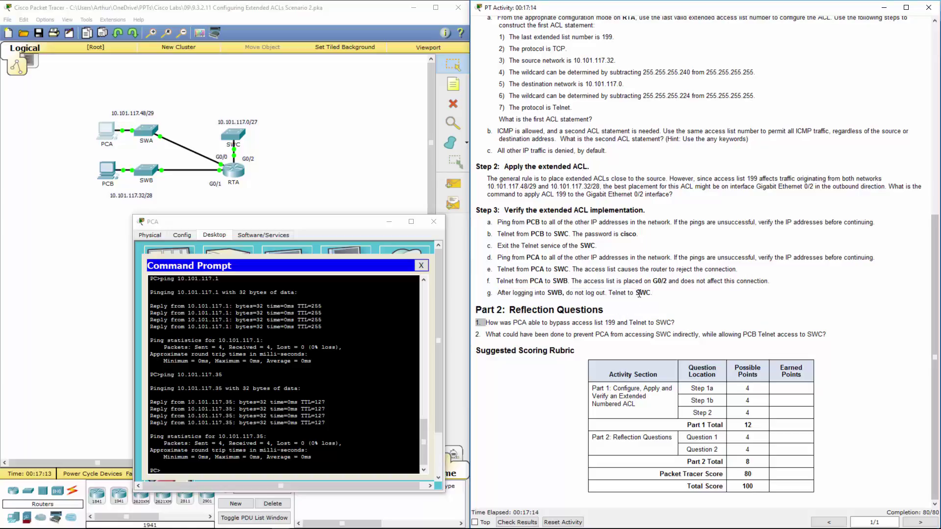
pyautogui.scroll(6, 632, 304)
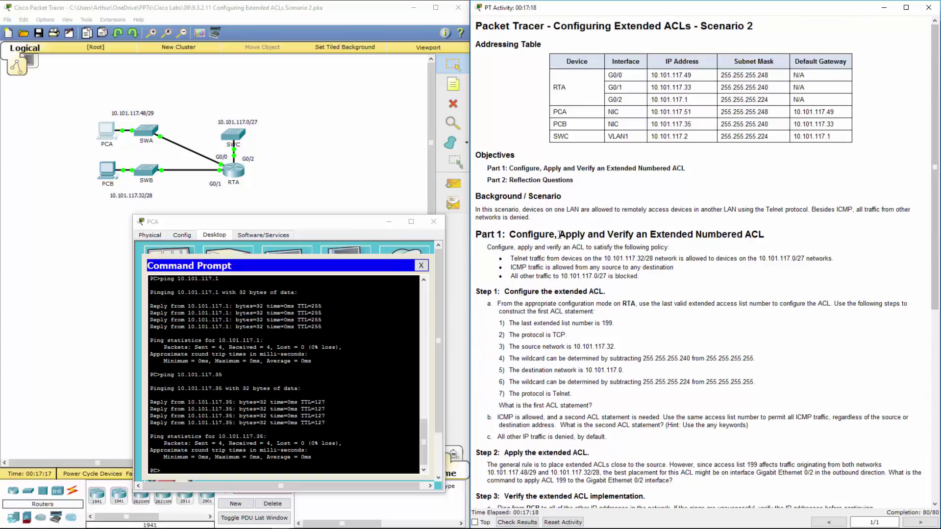
# Run telnet 10.101.117.2 from PCA and let the connection time out
pyautogui.click(311, 361)
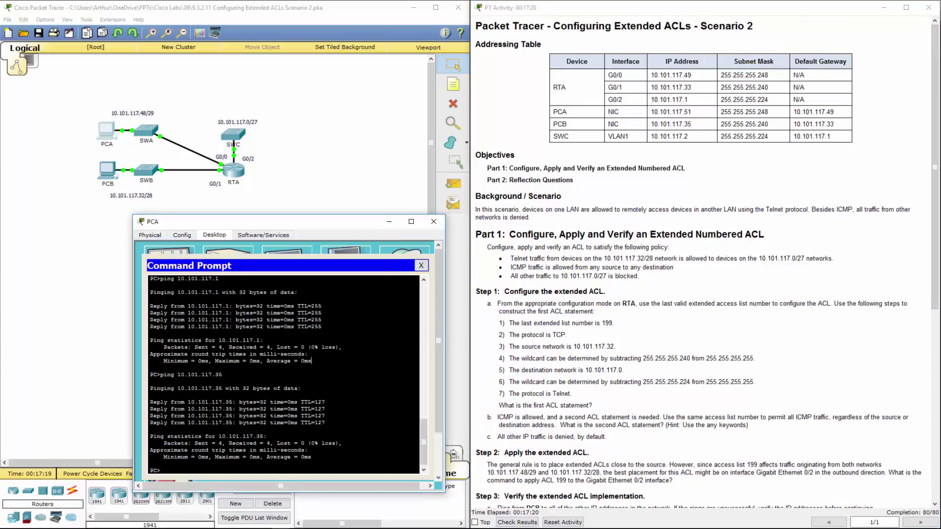
pyautogui.write('telnet 10.101.117.2')
pyautogui.press('Return')
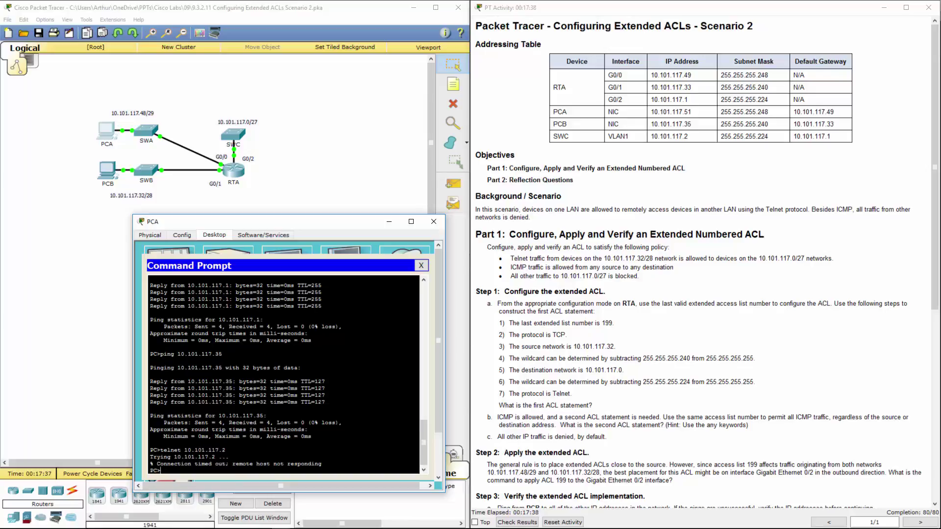
pyautogui.write('telnet')
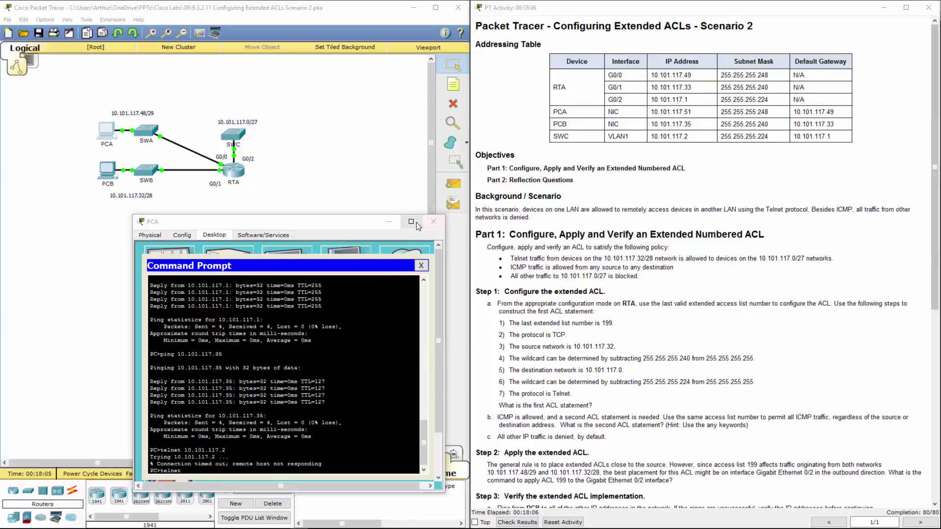
# Check SWB's address, then reopen PCA's command prompt and attempt a Telnet to SWB at 10.101.117.34
pyautogui.moveTo(342, 229); pyautogui.dragTo(695, 225)
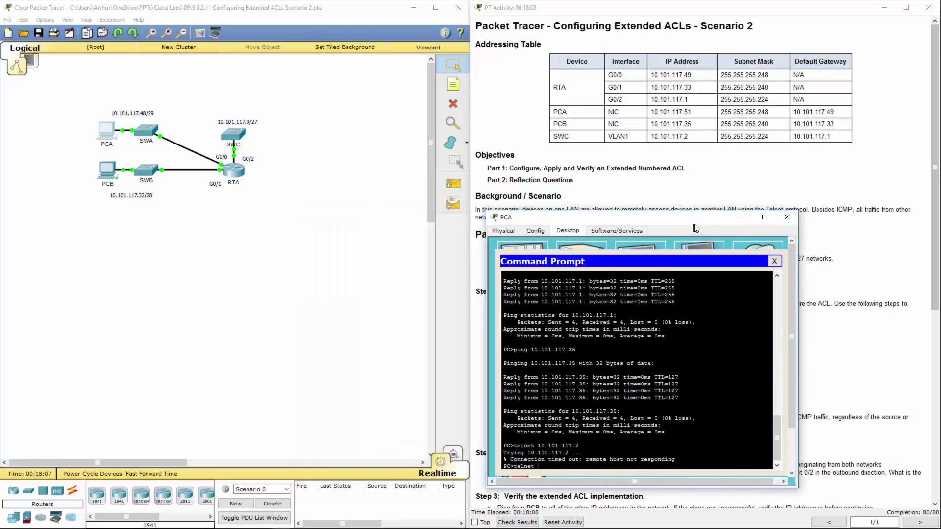
pyautogui.click(787, 219)
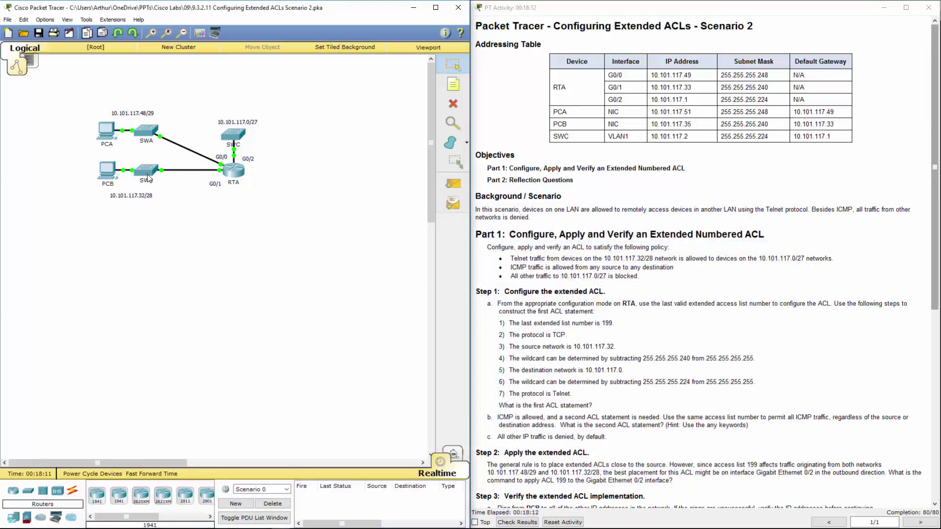
pyautogui.moveTo(149, 179)
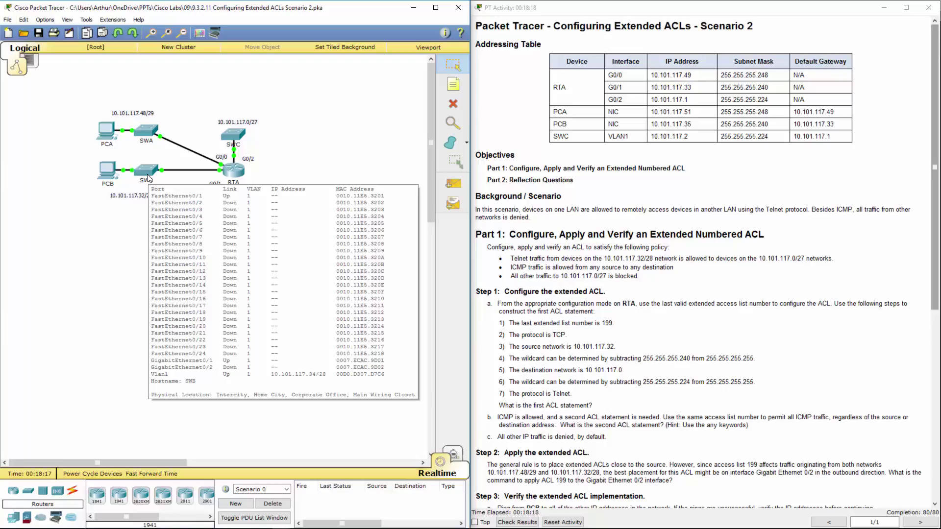
pyautogui.click(105, 143)
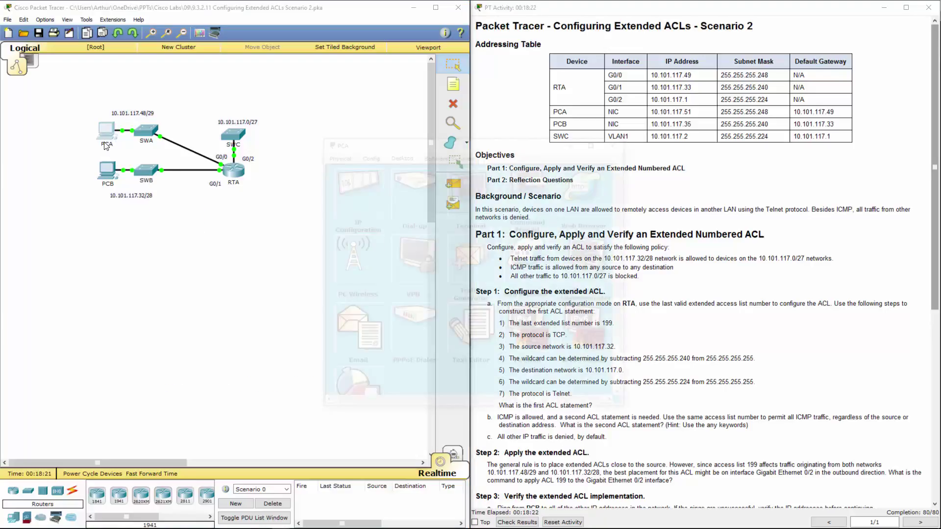
pyautogui.click(536, 181)
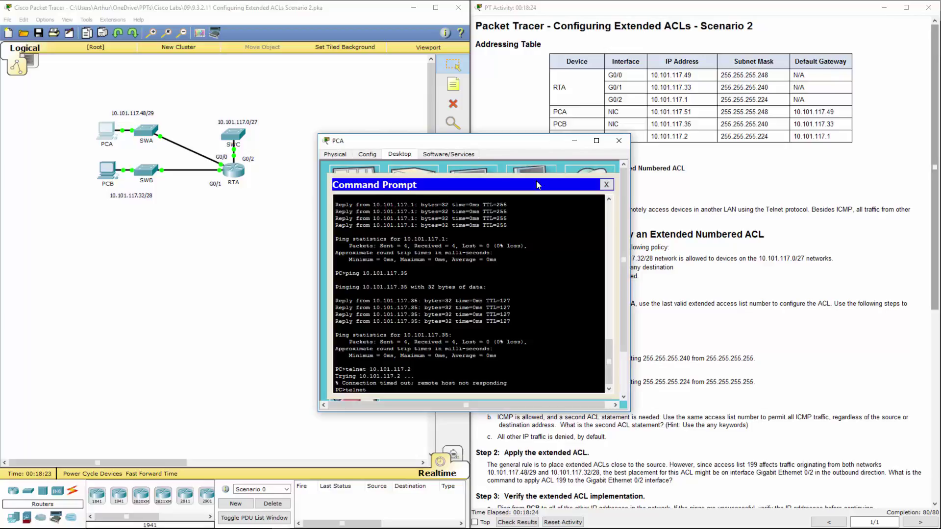
pyautogui.write('telnet 10.101.117.2')
pyautogui.write('4')
pyautogui.press('Return')
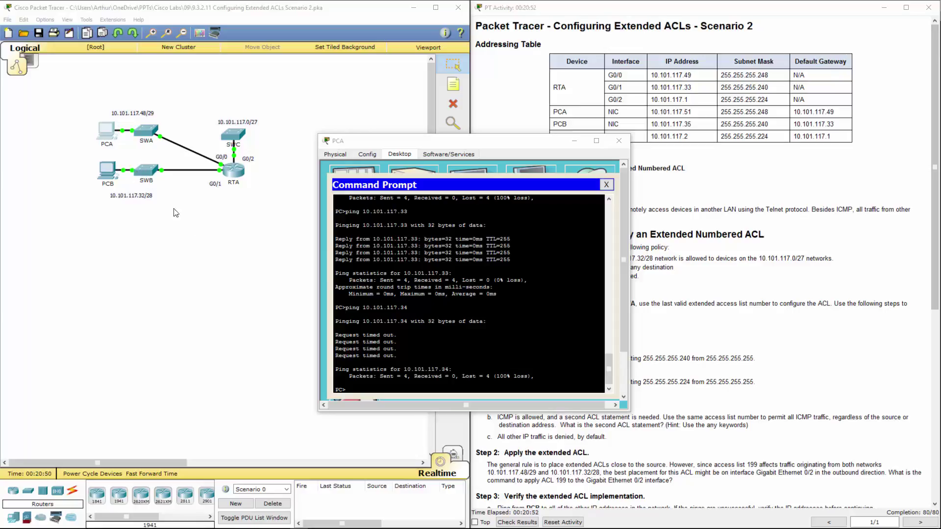
# Recall the last ping in PCA's prompt, then close the PCA window
pyautogui.click(397, 355)
pyautogui.press('Up')
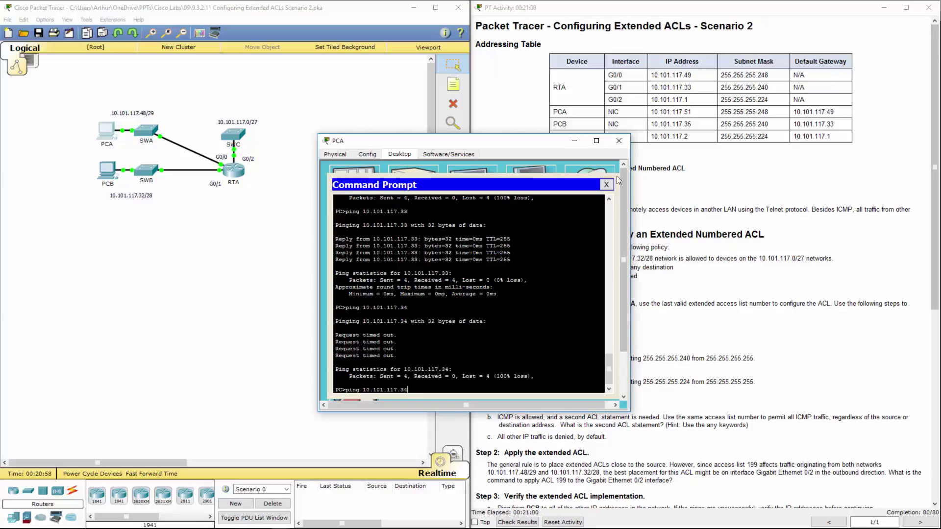
pyautogui.click(647, 176)
pyautogui.click(442, 145)
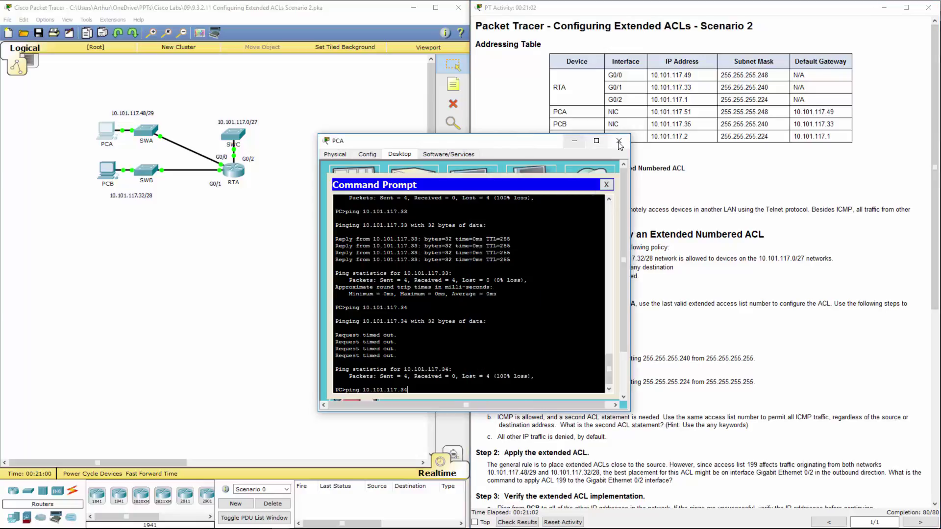
pyautogui.click(621, 140)
# Scroll the activity instructions to Step 3 and mark verification steps f and g
pyautogui.scroll(-10, 686, 272)
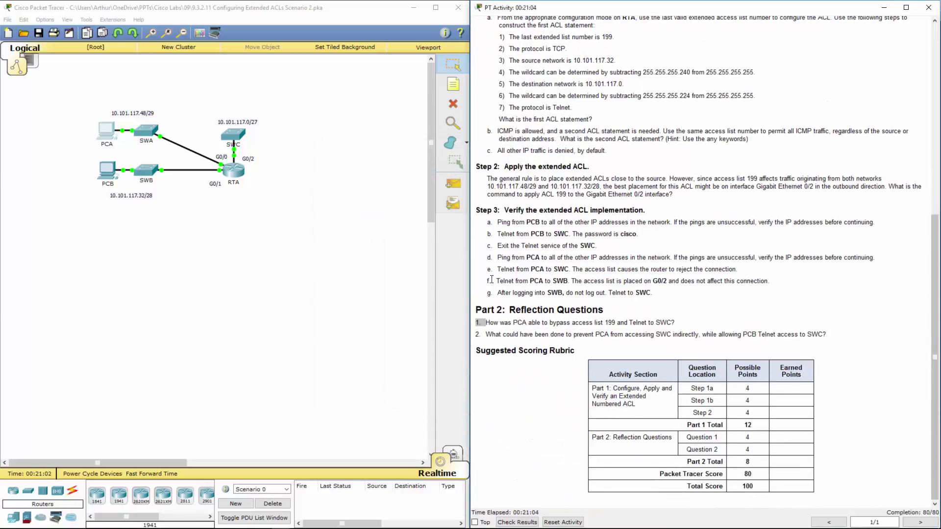
pyautogui.moveTo(498, 281); pyautogui.dragTo(730, 294)
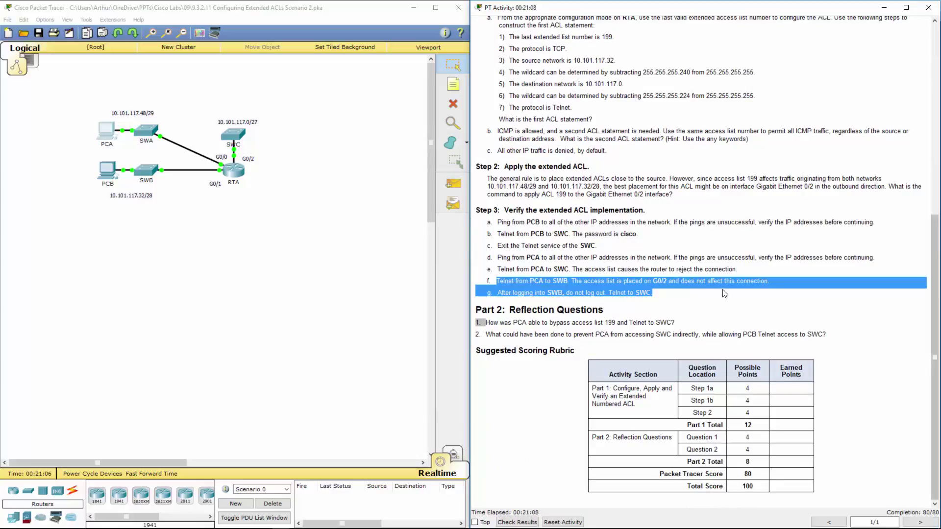
pyautogui.click(714, 293)
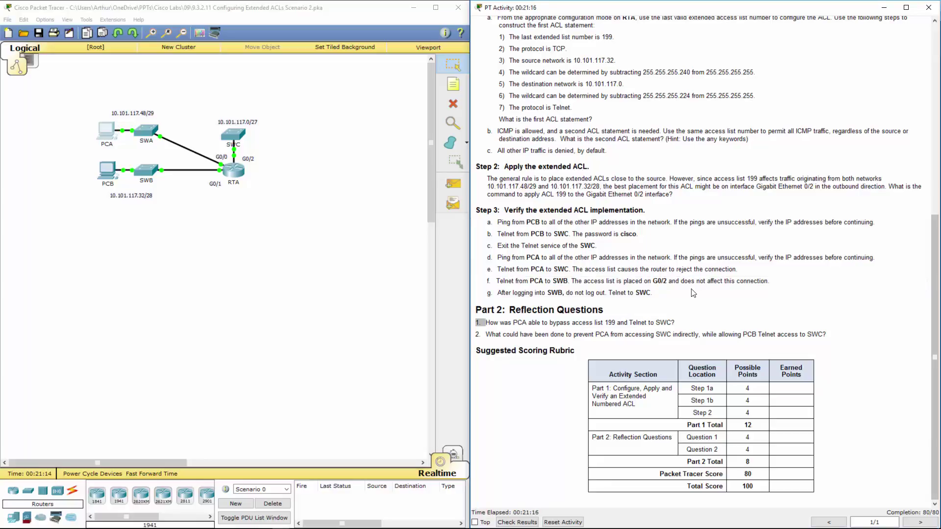
# Telnet from PCB to SWB at 10.101.117.34, log in, then bring up RTA's CLI
pyautogui.click(87, 189)
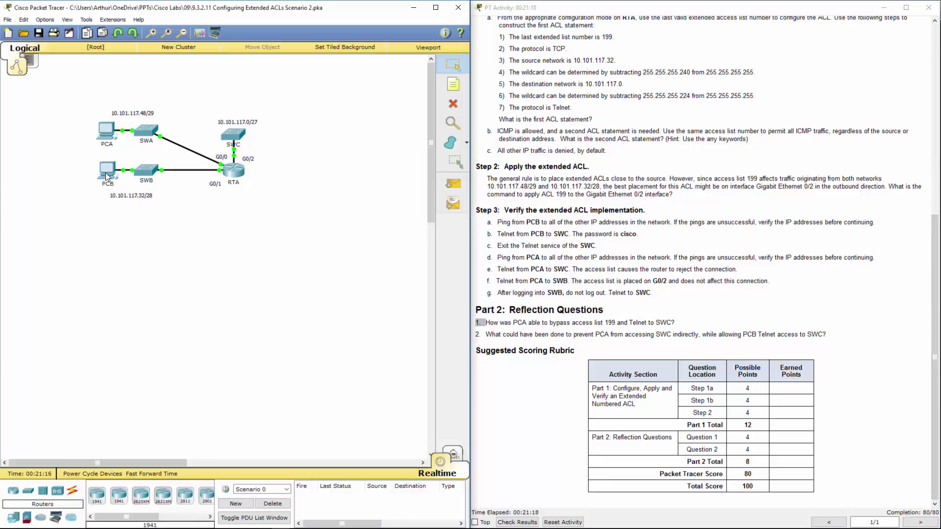
pyautogui.click(105, 172)
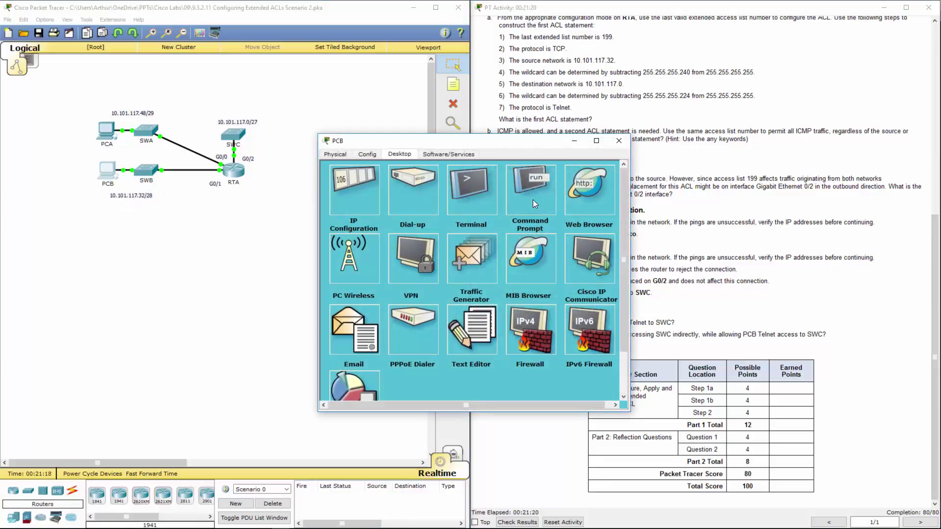
pyautogui.click(534, 199)
pyautogui.press('Up')
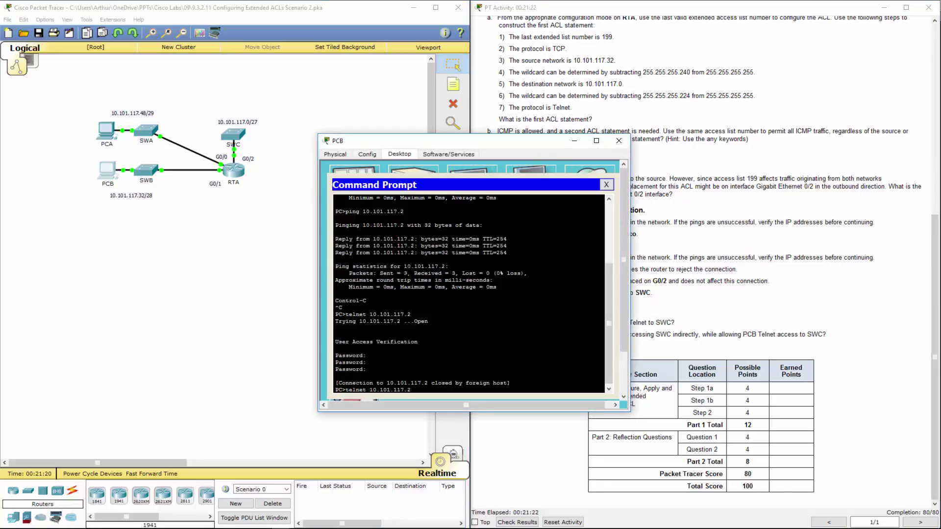
pyautogui.write('34')
pyautogui.press('Return')
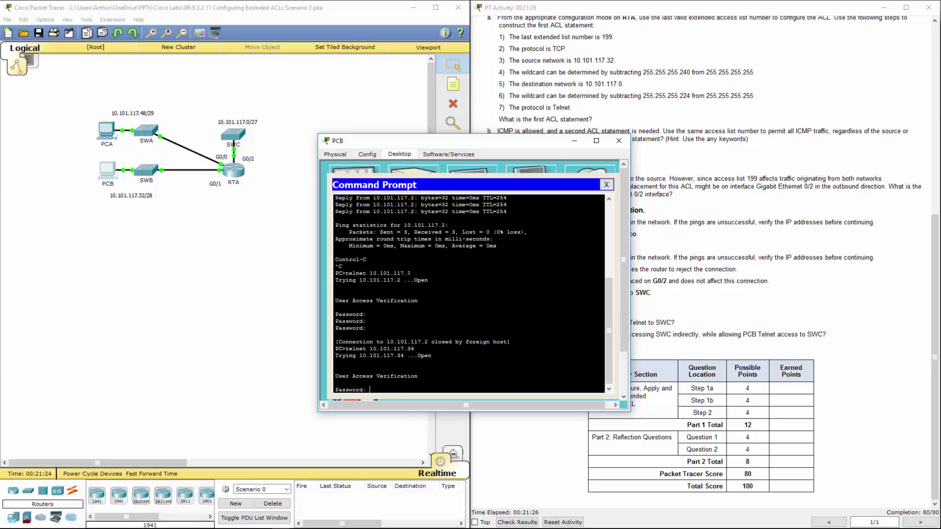
pyautogui.press('Return')
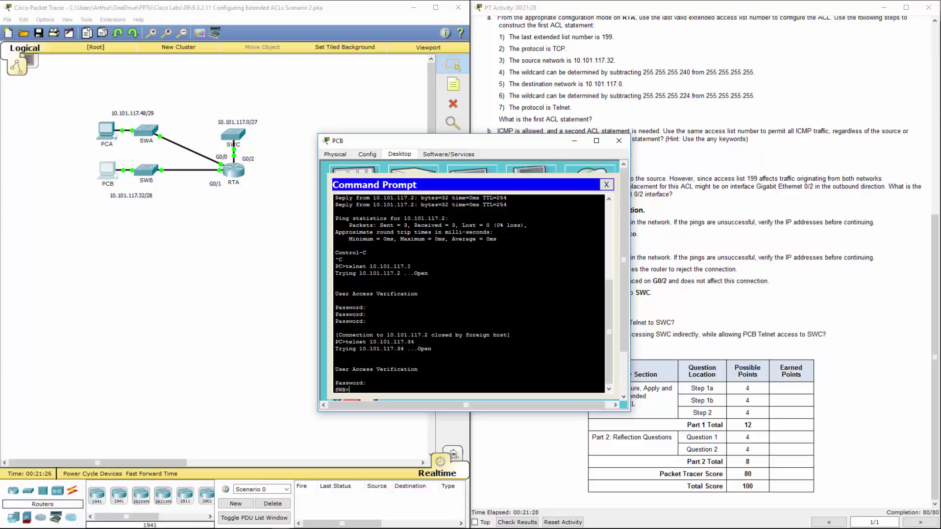
pyautogui.click(624, 142)
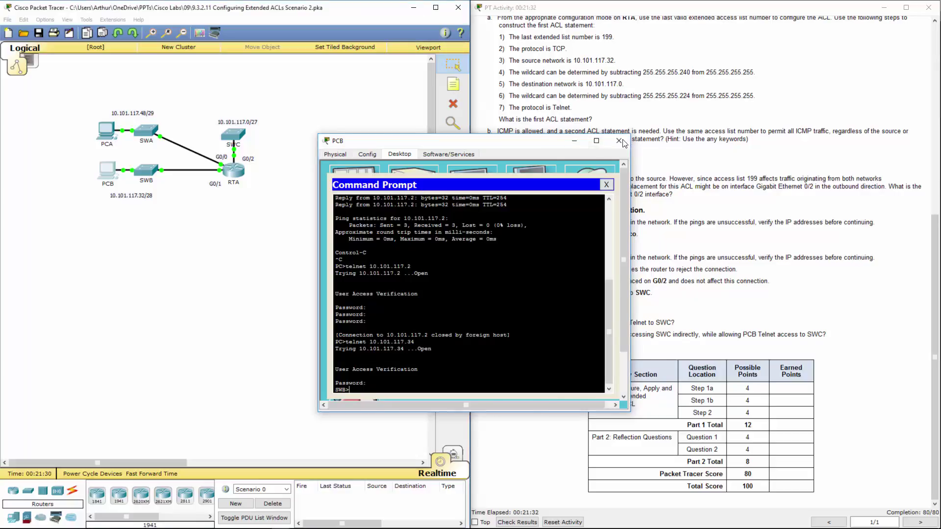
pyautogui.click(233, 181)
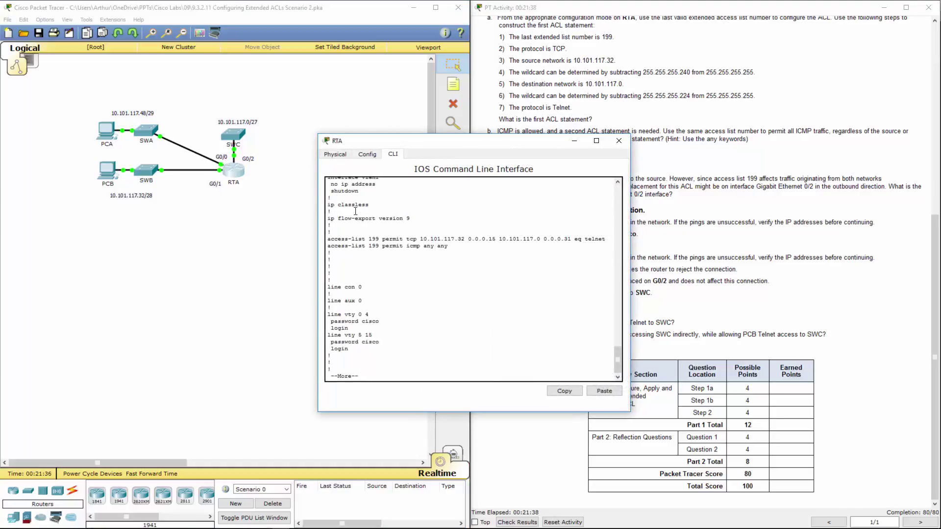
# Scroll up RTA's configuration and mark the GigabitEthernet sections showing ip access-group 199 out
pyautogui.scroll(7, 443, 226)
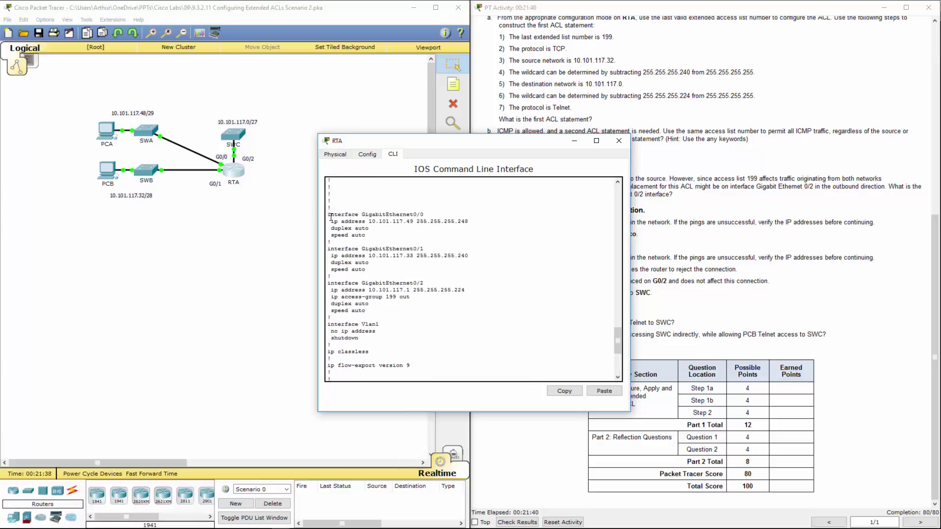
pyautogui.moveTo(331, 215); pyautogui.dragTo(469, 263)
# Close RTA and rerun ping 10.101.117.34 from PCA's command prompt, watching it time out
pyautogui.click(619, 140)
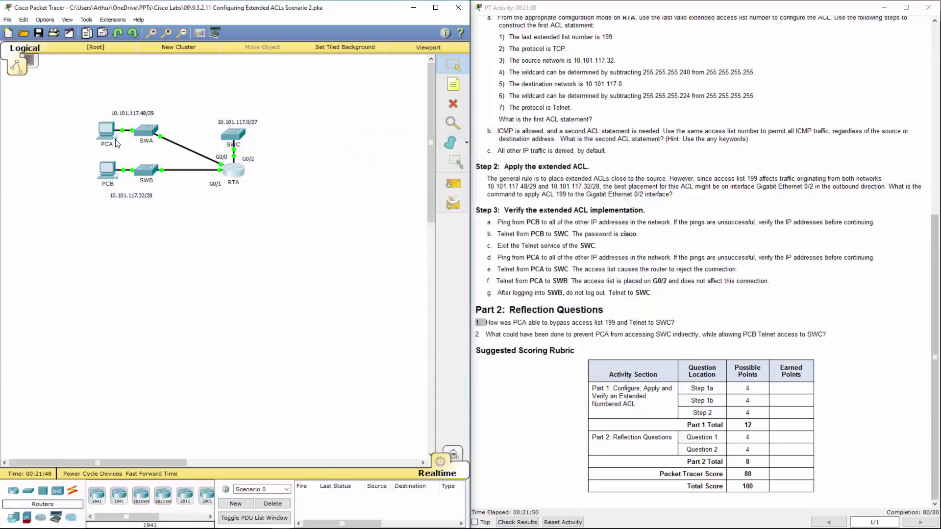
pyautogui.click(107, 130)
pyautogui.click(553, 204)
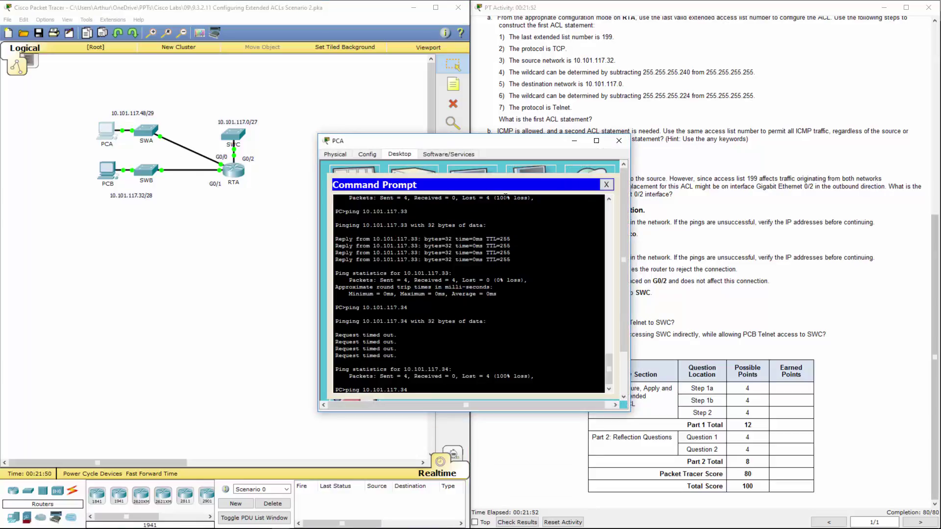
pyautogui.press('Return')
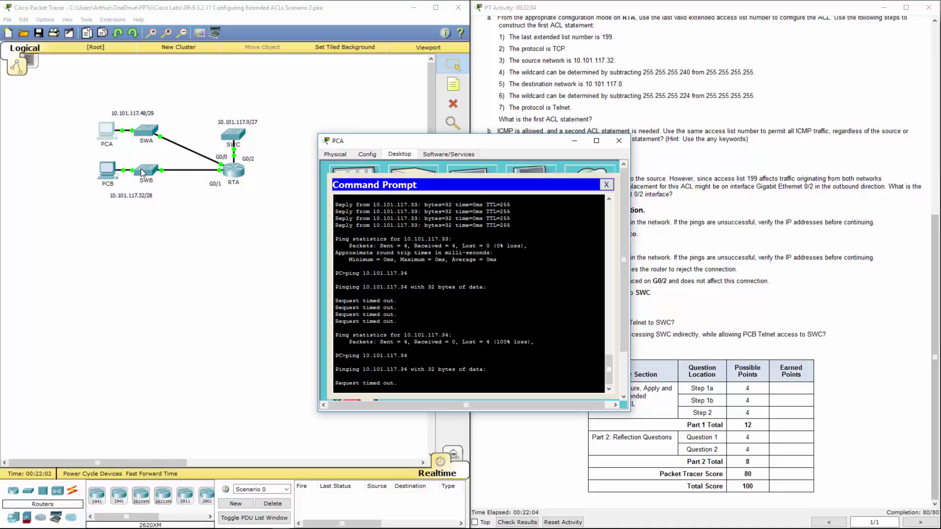
pyautogui.click(804, 359)
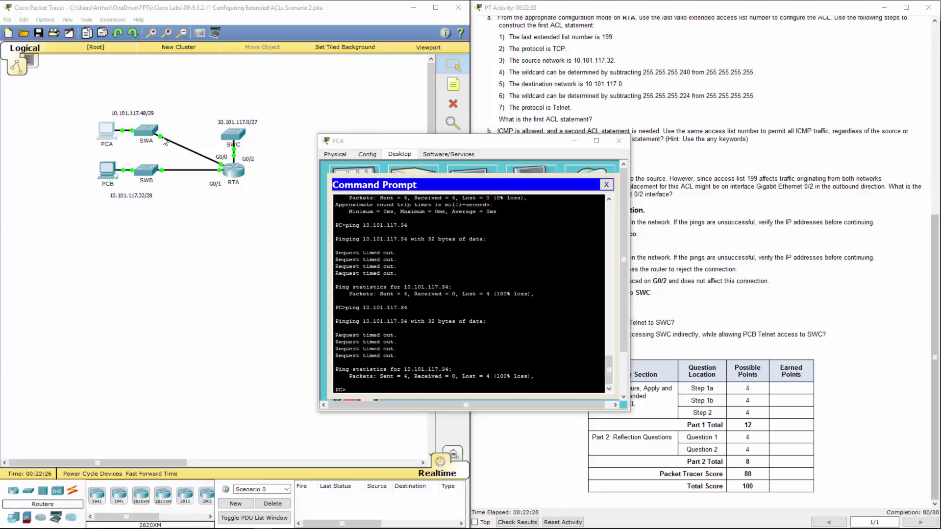
# Close PCA and highlight reflection question 2, including its PCB Telnet access part
pyautogui.click(619, 141)
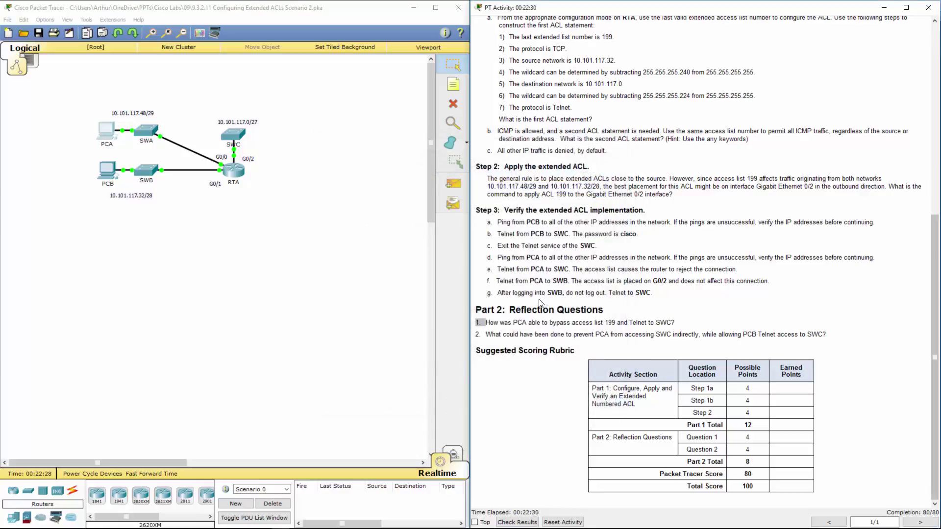
pyautogui.moveTo(492, 334); pyautogui.dragTo(681, 334)
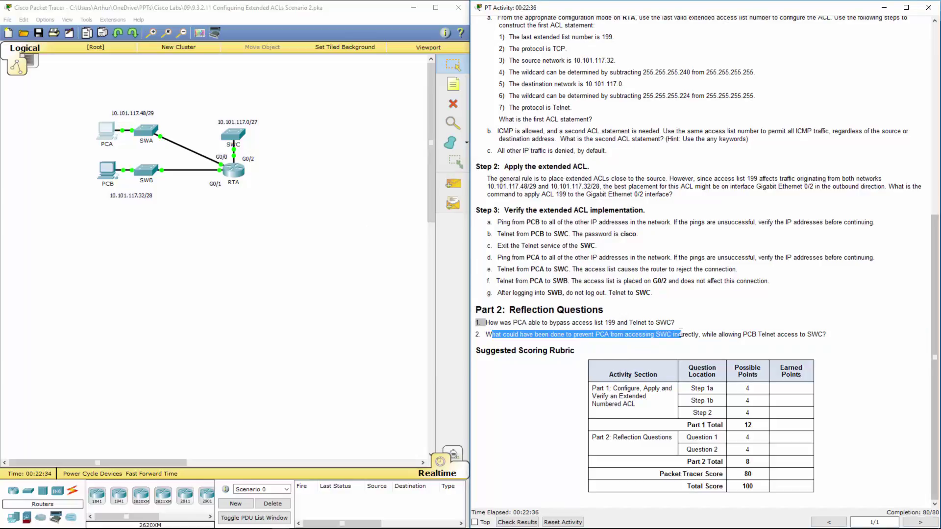
pyautogui.moveTo(718, 335); pyautogui.dragTo(819, 334)
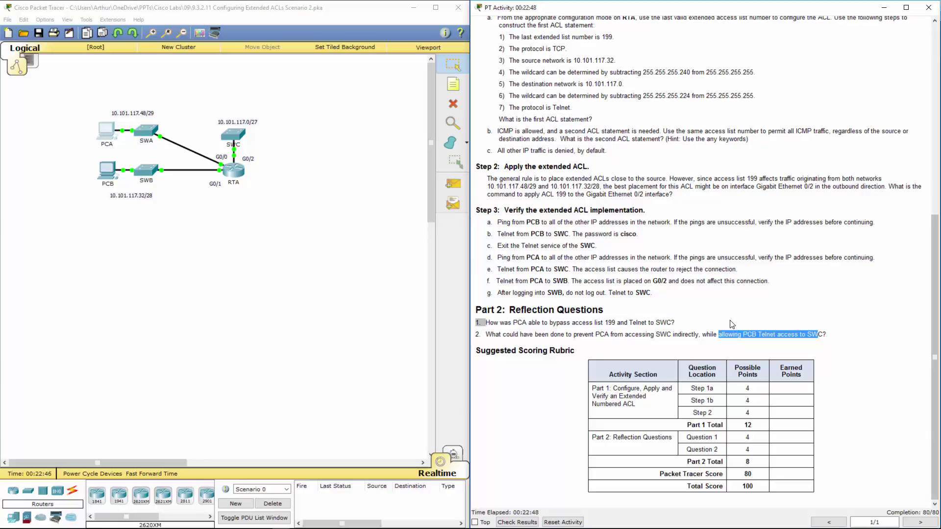
pyautogui.click(718, 313)
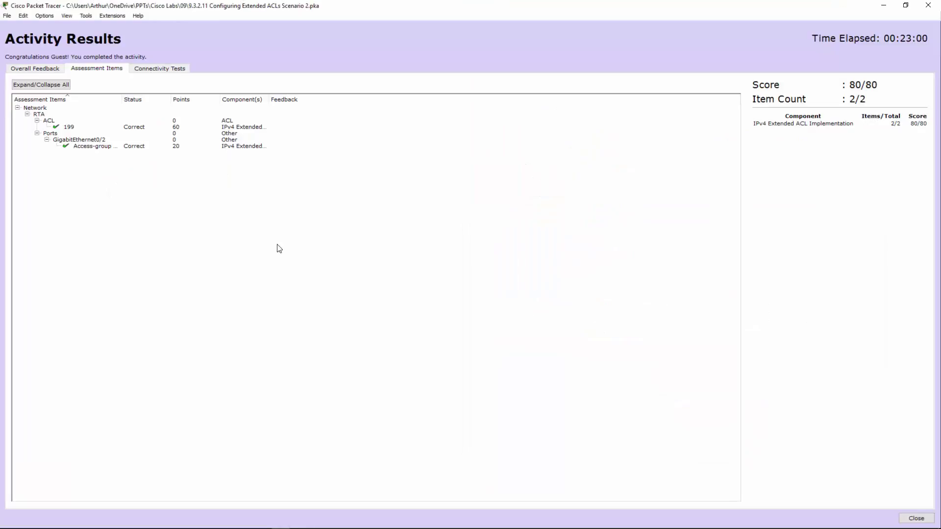
pyautogui.click(72, 121)
pyautogui.click(88, 140)
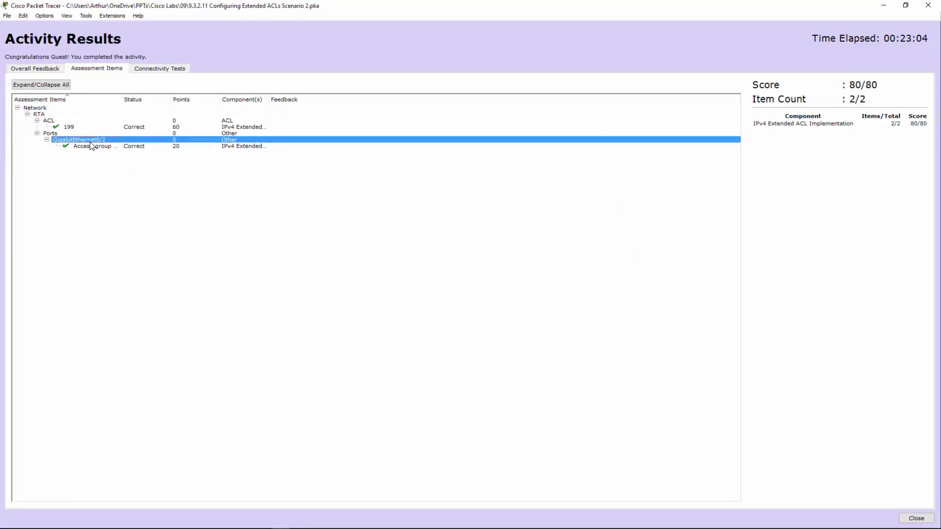
pyautogui.click(91, 146)
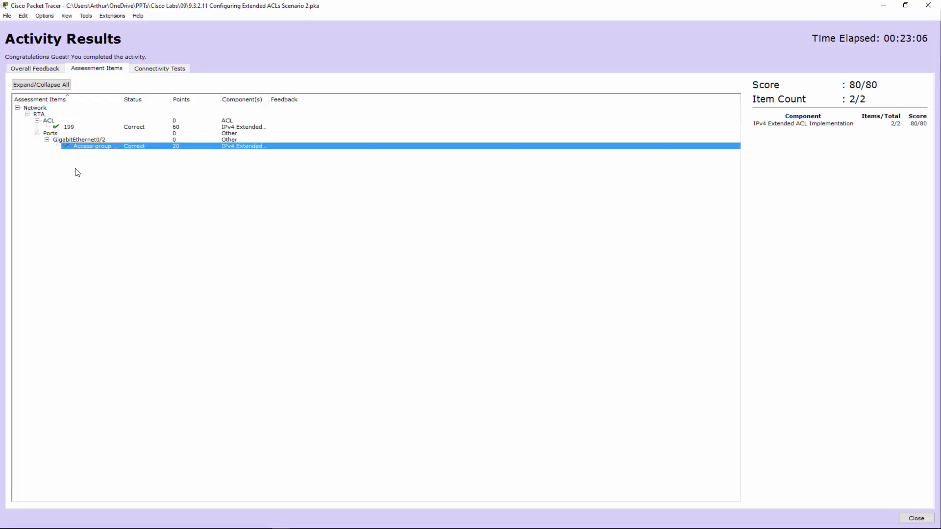